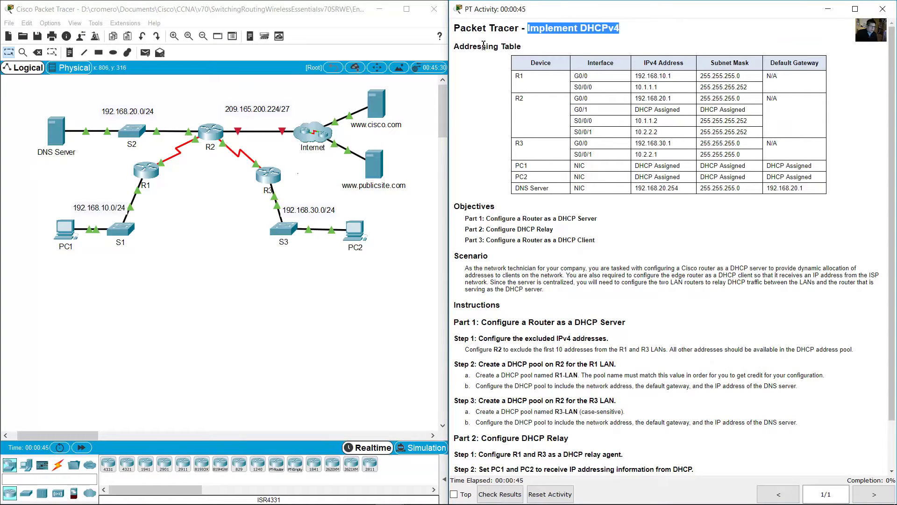
Step: Review the addressing table and match its routers, PCs and DNS server, plus the two web servers, to the topology devices
drag(462, 49, 551, 49)
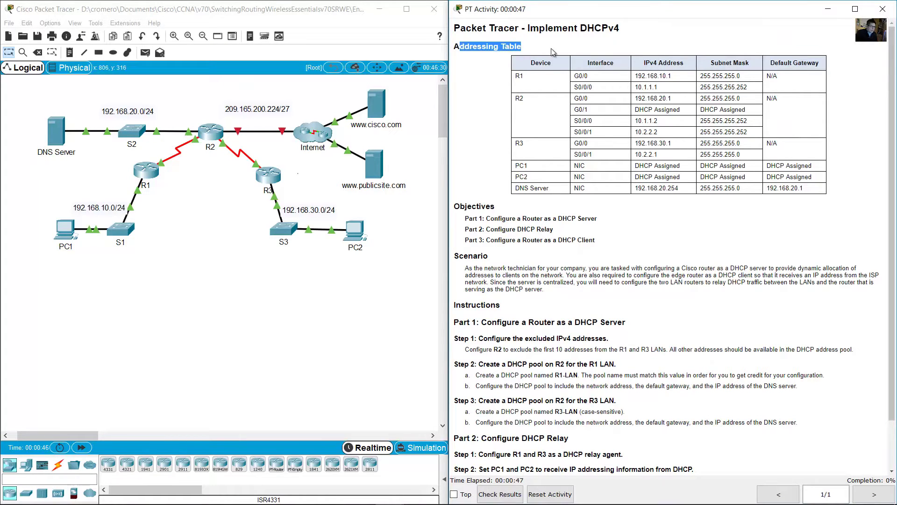
double_click(518, 76)
double_click(519, 98)
double_click(518, 143)
click(279, 186)
drag(281, 188, 151, 124)
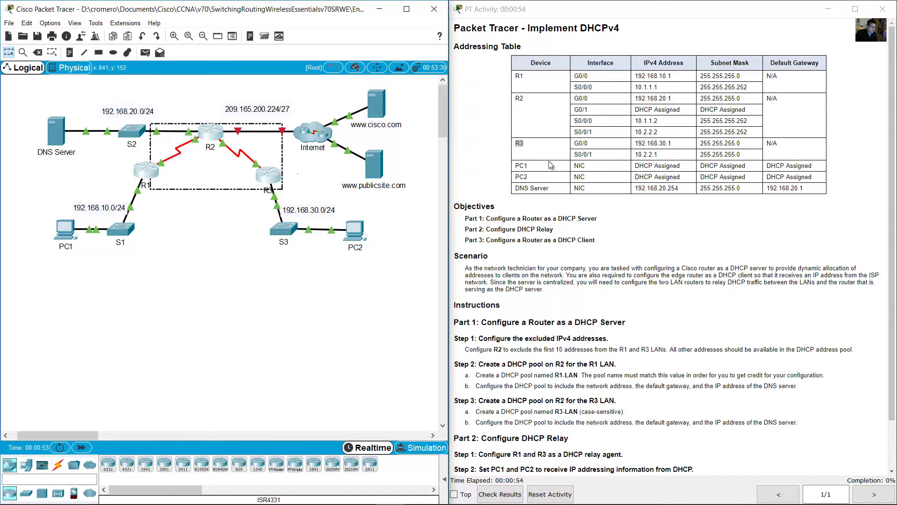
click(551, 165)
drag(537, 178, 491, 196)
drag(63, 296, 91, 199)
drag(405, 297, 361, 220)
drag(524, 187, 566, 188)
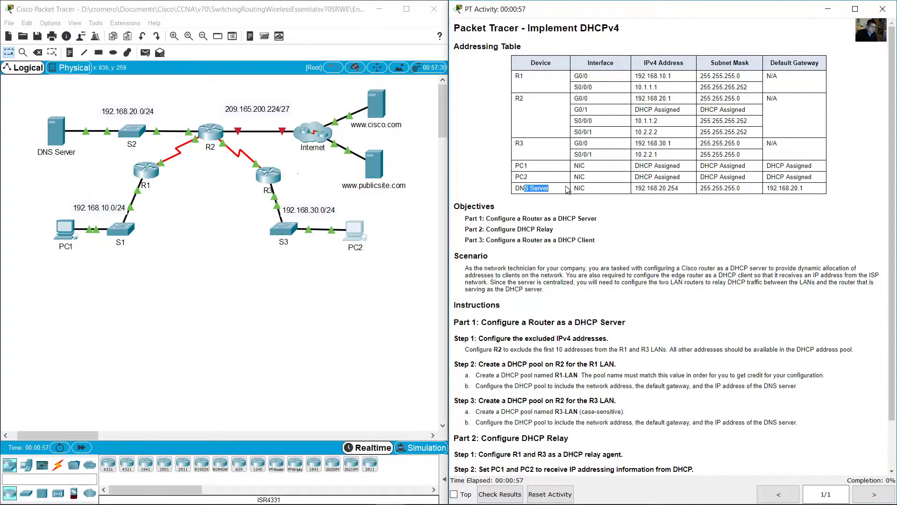
drag(64, 84, 45, 169)
drag(410, 208, 370, 97)
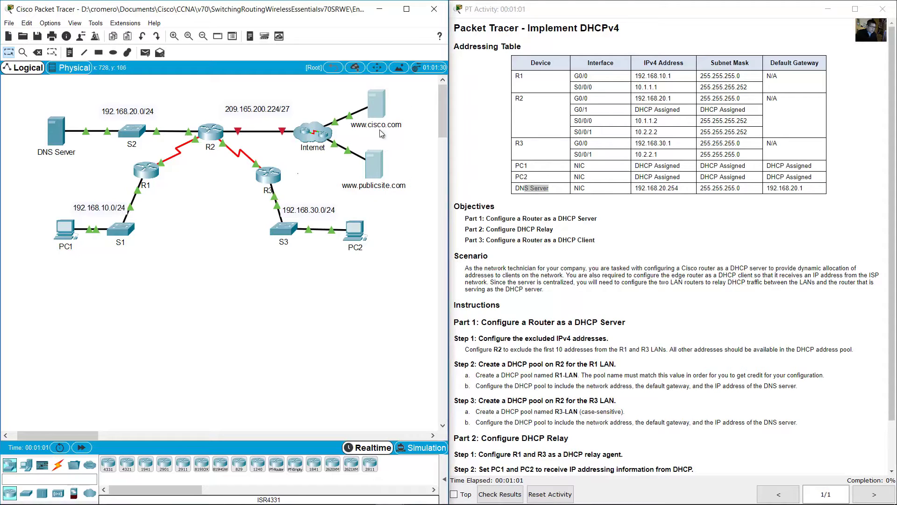
Step: Read the Part 1 instruction on excluded IPv4 addresses and locate R2 and the R1 and R3 LANs in the topology
click(642, 275)
scroll(643, 276, down, 1)
drag(486, 269, 611, 266)
drag(484, 294, 670, 294)
drag(669, 294, 856, 294)
click(832, 298)
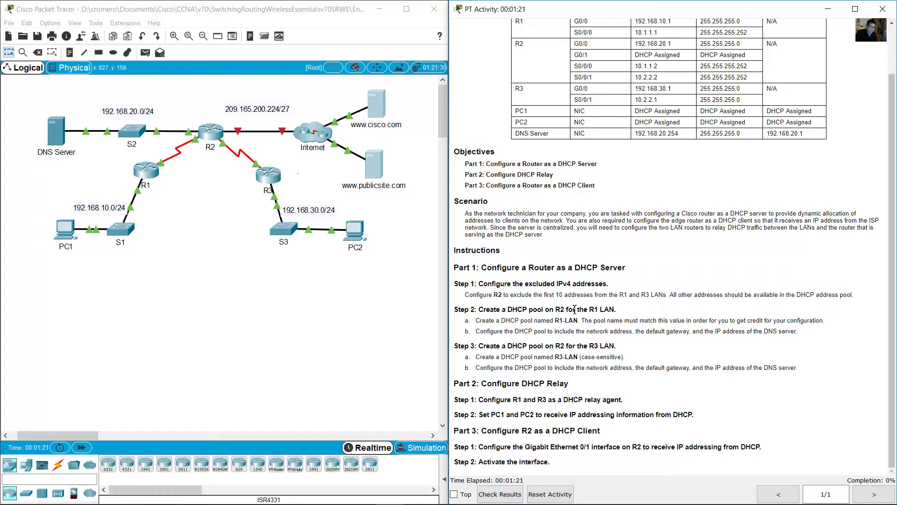
drag(225, 172, 201, 117)
click(140, 271)
drag(168, 281, 53, 191)
drag(167, 190, 38, 257)
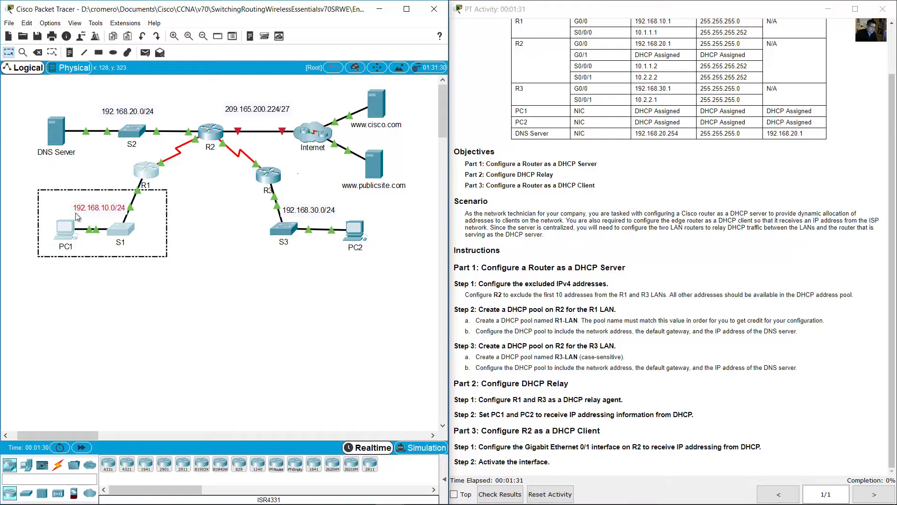
drag(236, 179, 386, 275)
click(214, 214)
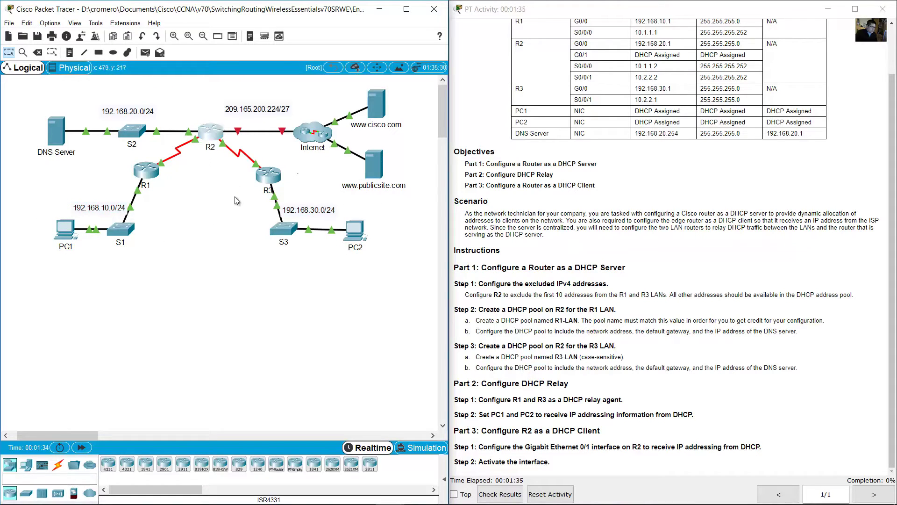
drag(237, 187, 392, 283)
click(307, 246)
drag(307, 246, 262, 198)
drag(386, 267, 222, 219)
click(222, 219)
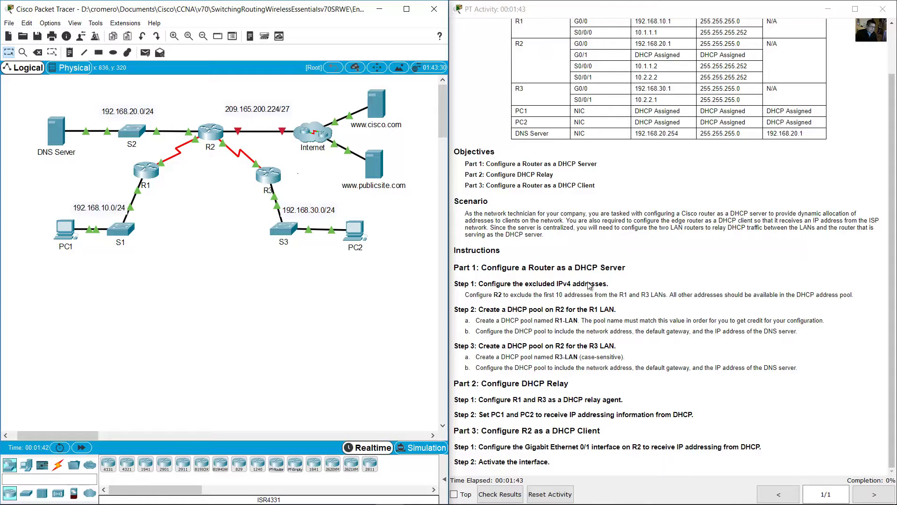
Step: Open router R2's command-line interface and place its widened window below the topology
drag(471, 297, 521, 296)
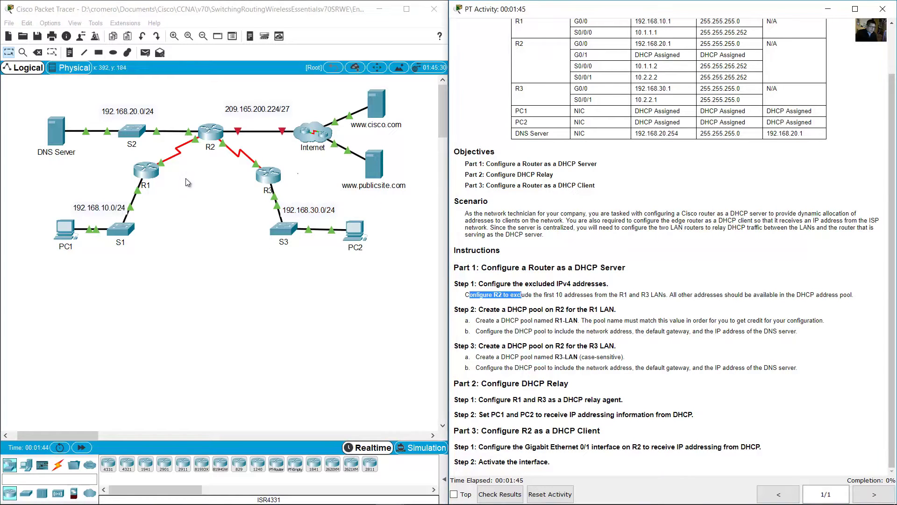
drag(203, 102, 213, 154)
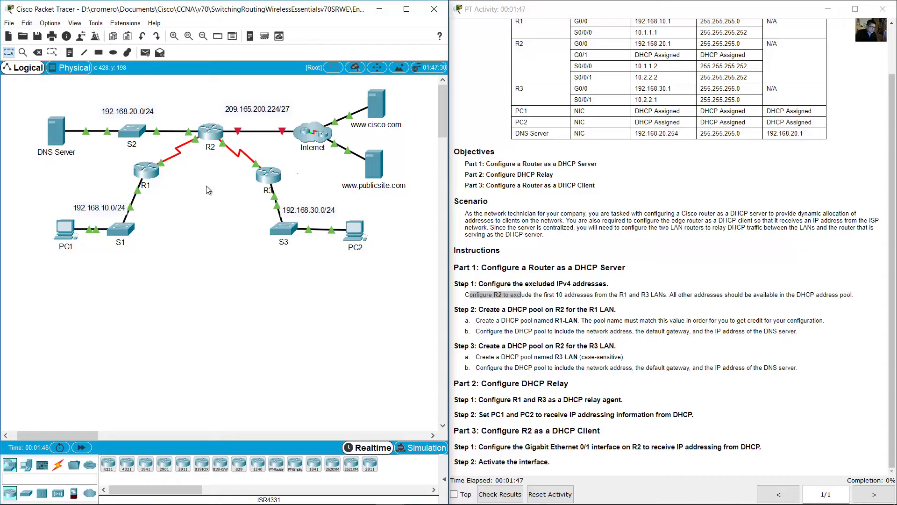
click(210, 132)
drag(448, 110, 146, 226)
drag(287, 218, 470, 248)
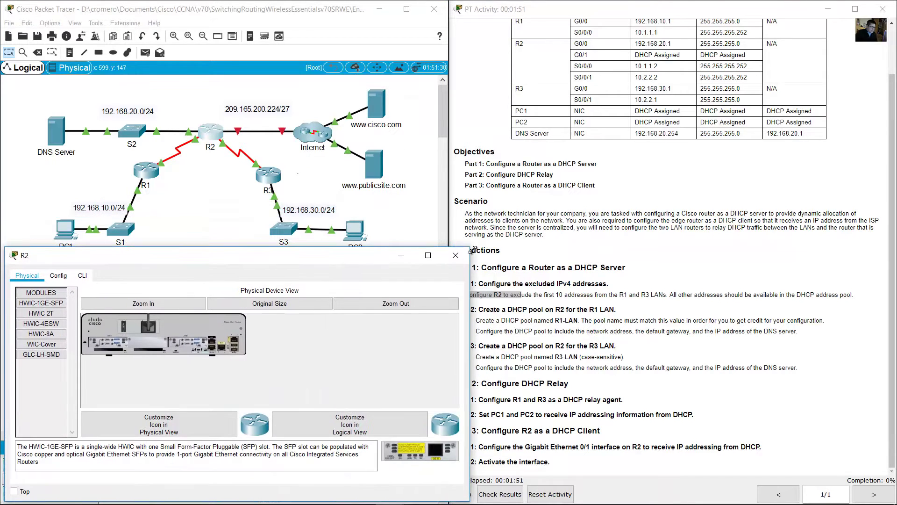
click(91, 274)
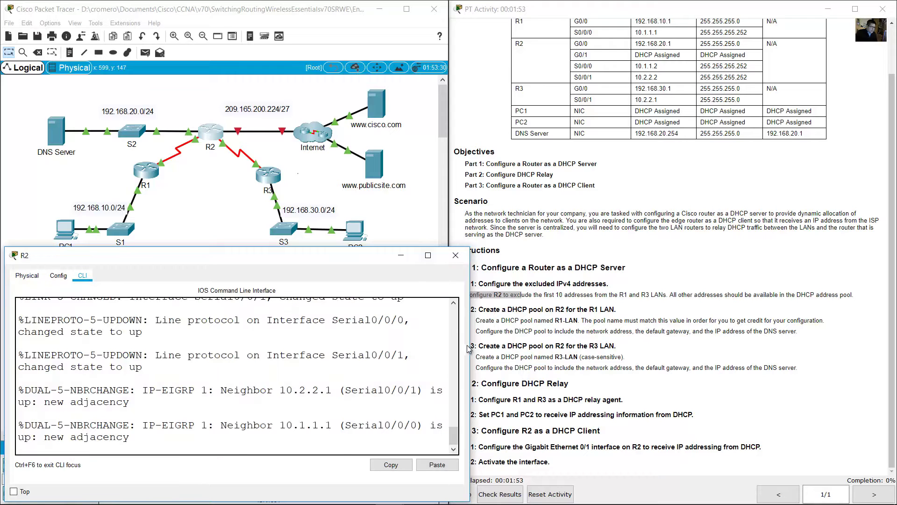
drag(470, 346, 497, 348)
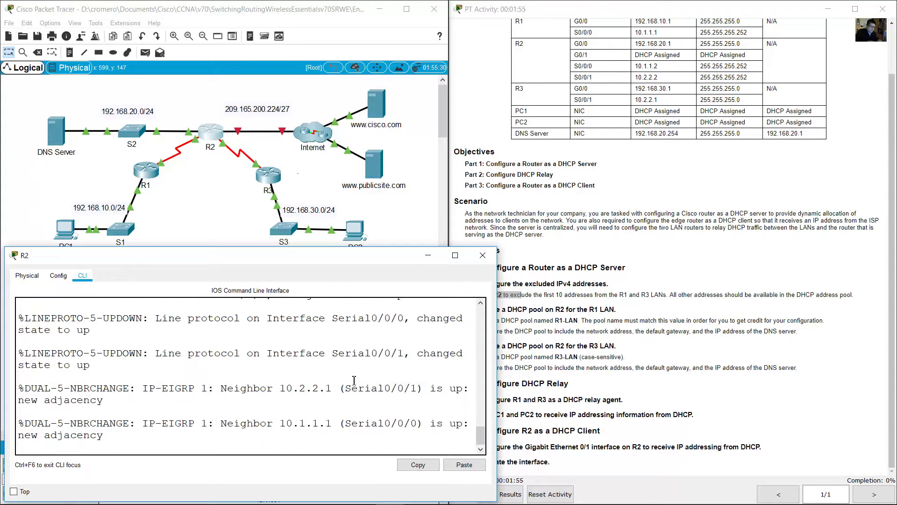
Step: Enter privileged EXEC mode and global configuration mode on R2 with en and conf term
key(Return)
text(en)
key(Return)
text(conf term)
key(Return)
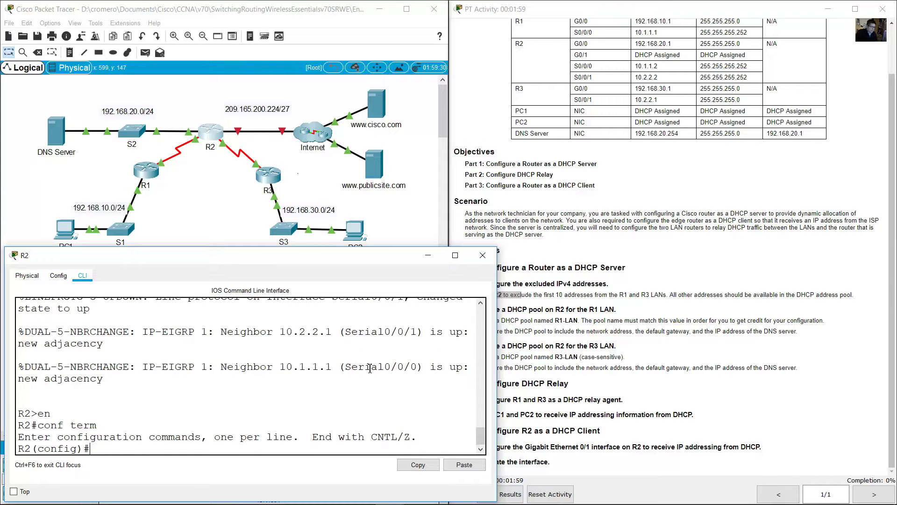
Step: Exclude the first ten R1 LAN addresses on R2 with ip dhcp excluded-address 192.168.10.1 192.168.10.10
click(713, 270)
drag(520, 296, 629, 297)
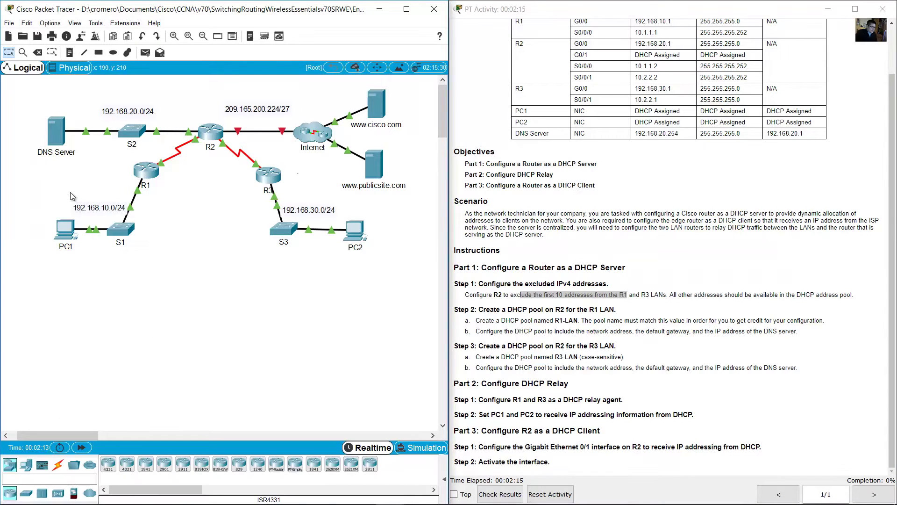
drag(44, 203, 125, 242)
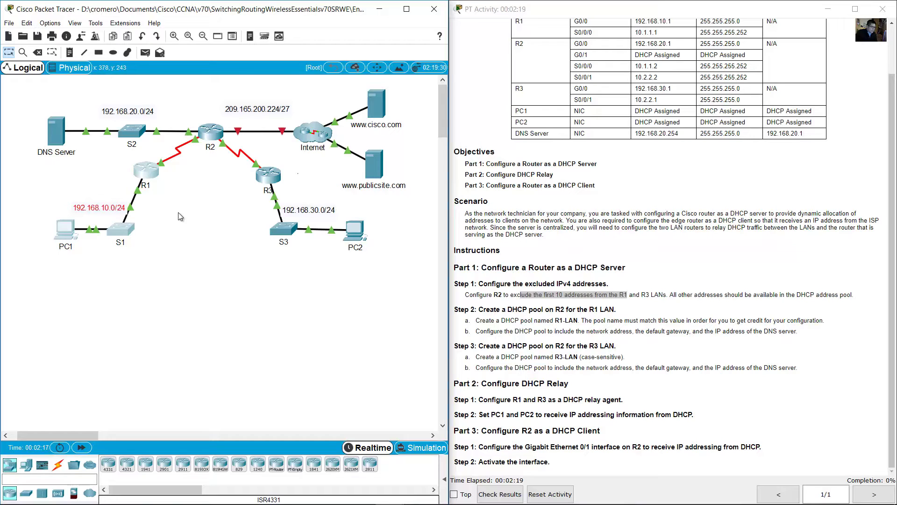
drag(45, 195, 150, 260)
click(210, 132)
text(ip dhcp excluded-address 192.168.10.1 192.168.10.10)
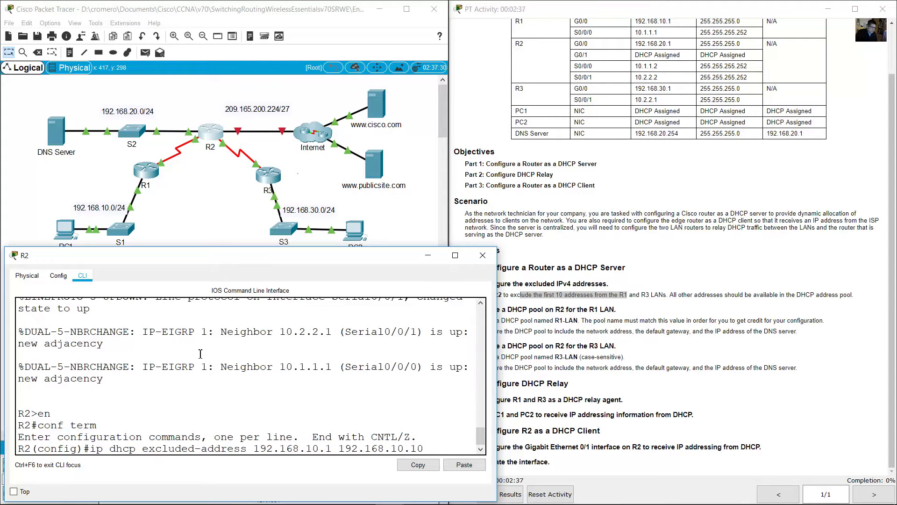
drag(307, 448, 332, 451)
drag(392, 448, 423, 448)
click(439, 449)
key(Return)
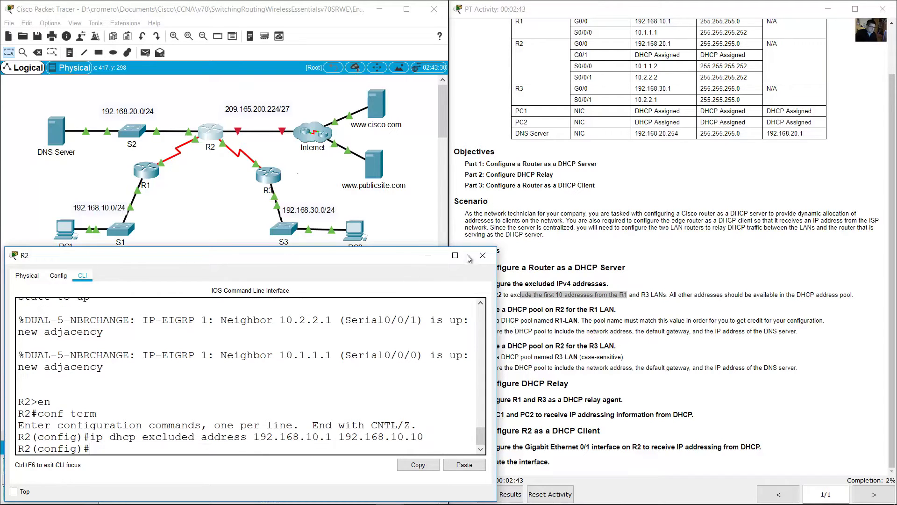
Step: Exclude the first ten R3 LAN addresses on R2 with ip dhcp excluded-address 192.168.30.1 192.168.30.10
click(631, 295)
drag(516, 295, 665, 296)
click(238, 403)
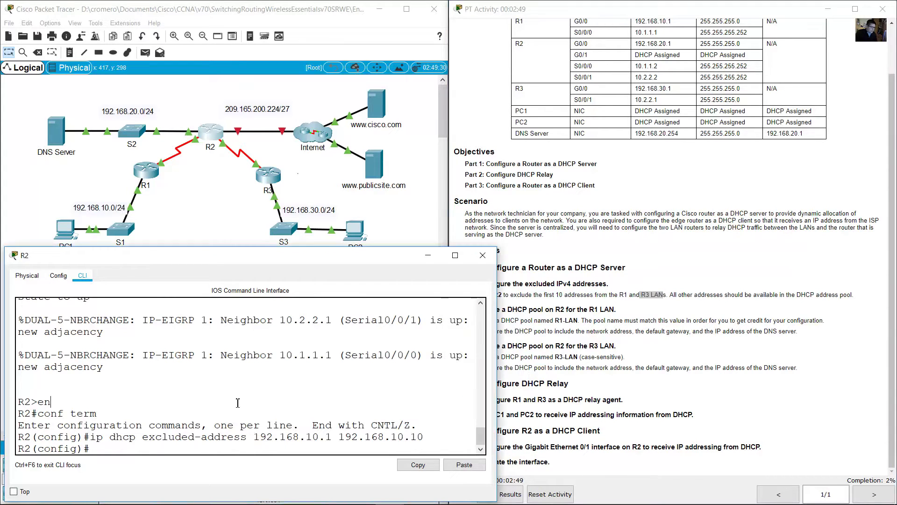
drag(392, 198, 250, 252)
click(309, 230)
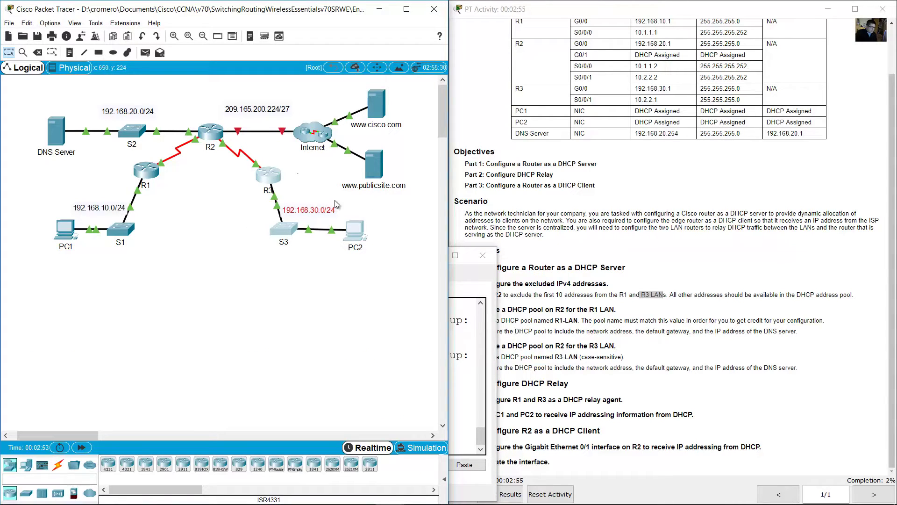
click(456, 304)
text(ip dhcp excluded-address 192.168.10.1 192.168.10.10)
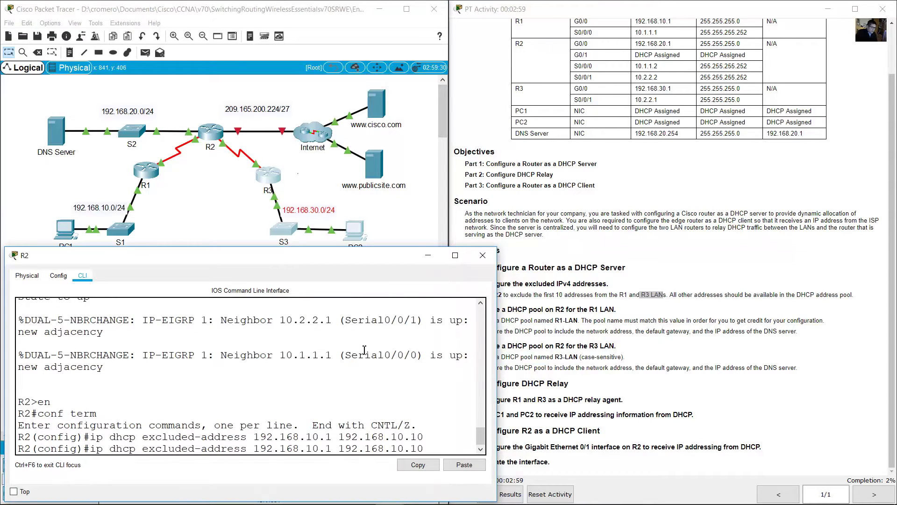
key(BackSpace)
text(3)
key(Right)
key(Right)
key(Right)
key(Right)
key(Right)
key(Right)
key(Right)
key(Right)
key(Right)
key(Right)
key(Right)
key(BackSpace)
text(3)
key(Return)
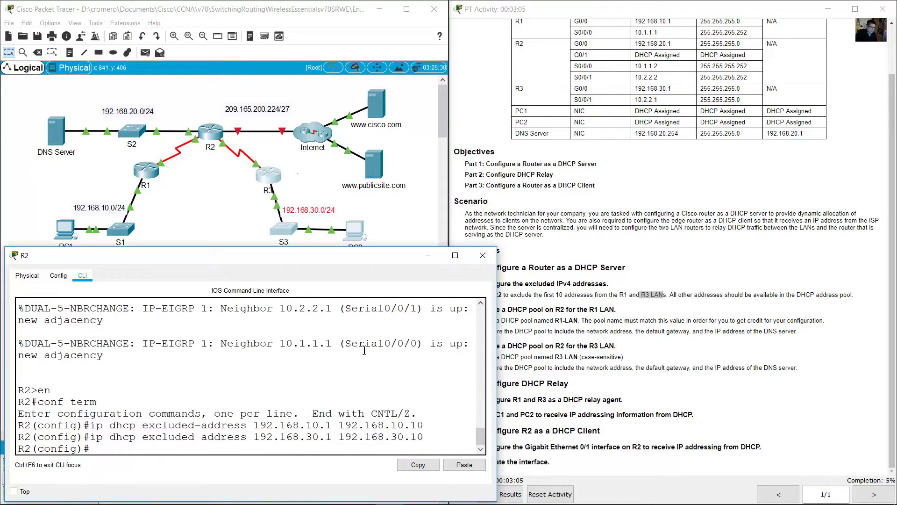
Step: Read the Step 2 instructions on the DHCP pool for the R1 LAN and locate that LAN in the topology
click(698, 310)
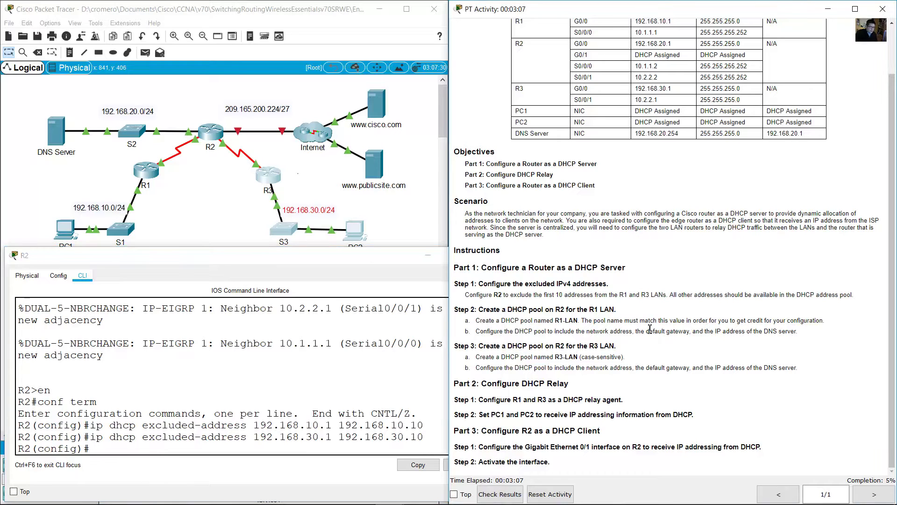
drag(486, 311, 615, 311)
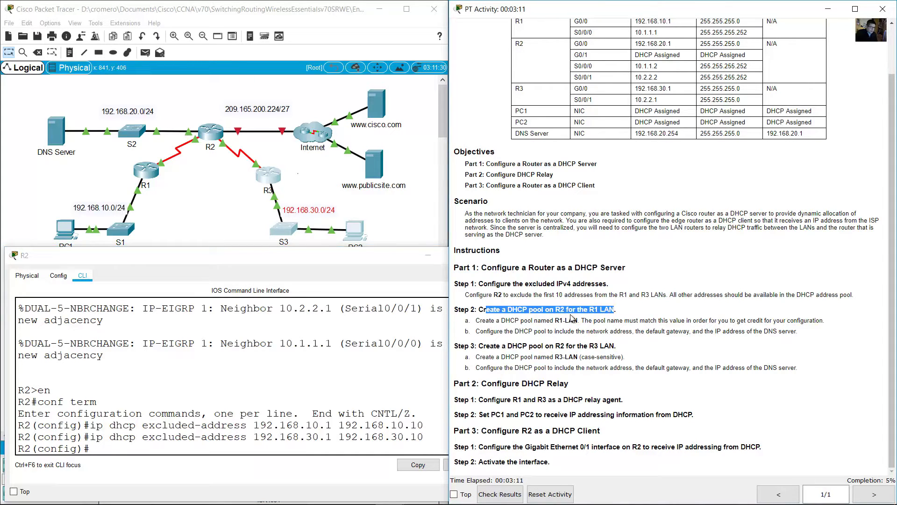
drag(175, 187, 52, 262)
click(581, 354)
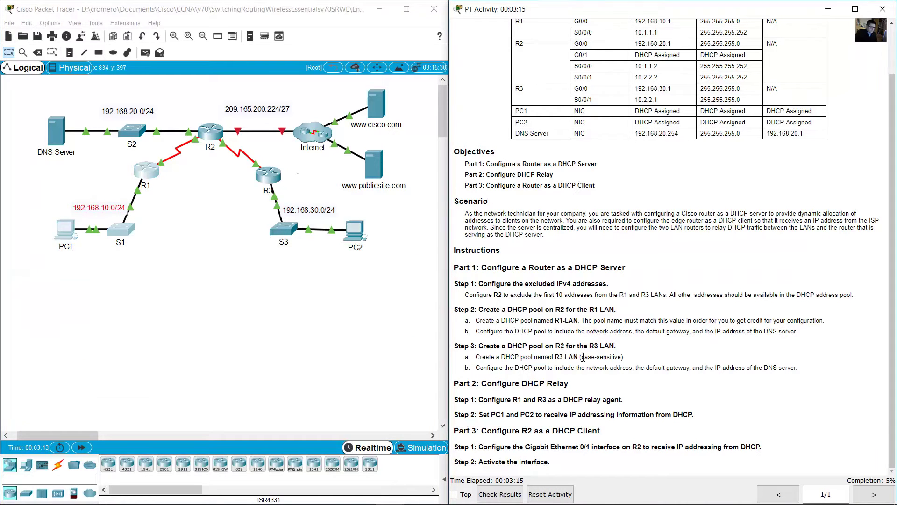
click(133, 190)
click(600, 320)
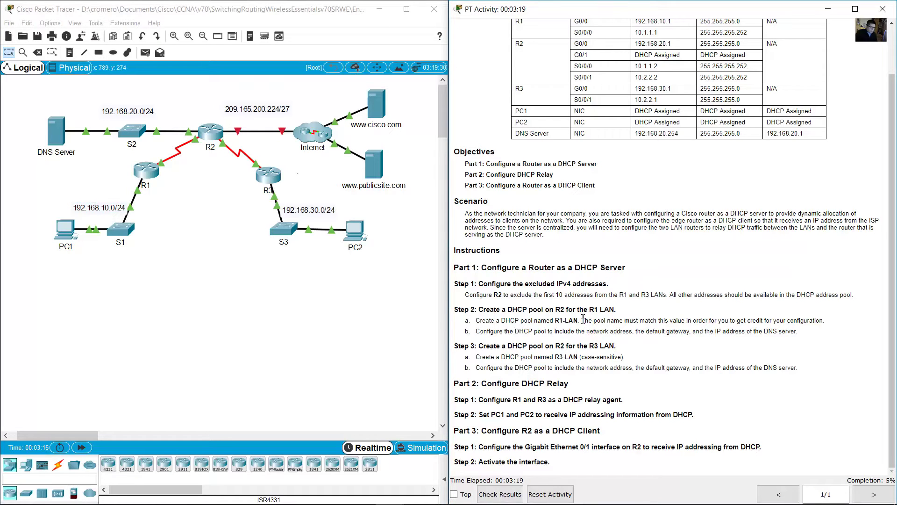
drag(480, 322, 564, 321)
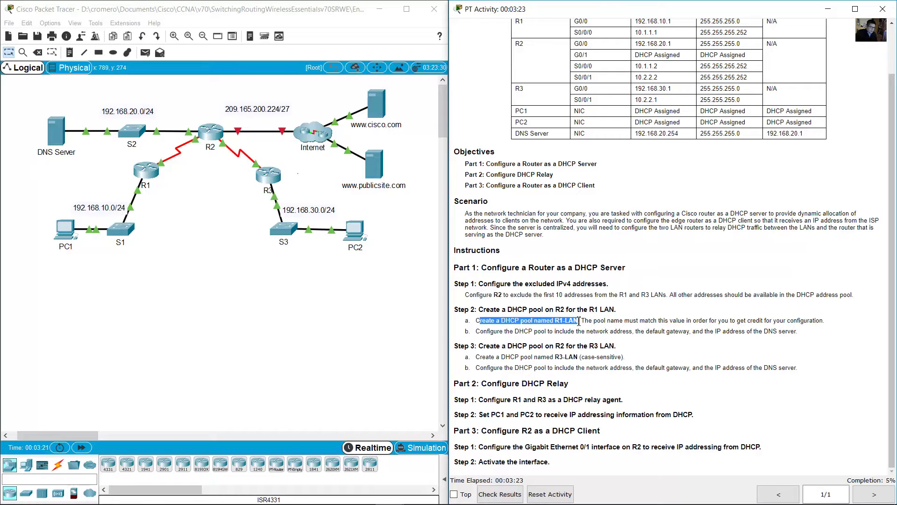
drag(589, 322, 693, 320)
click(564, 321)
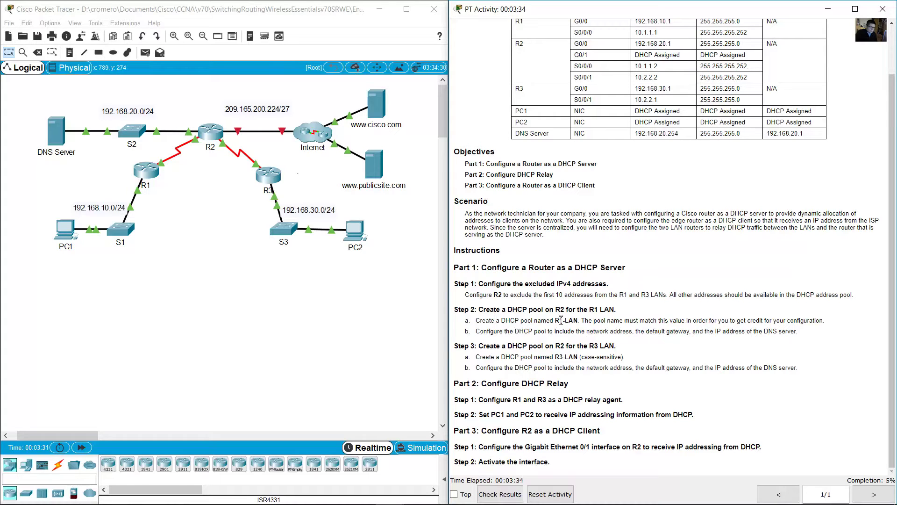
Step: Create the DHCP pool R1-LAN on R2 with ip dhcp pool R1-LAN
drag(556, 320, 579, 320)
click(209, 139)
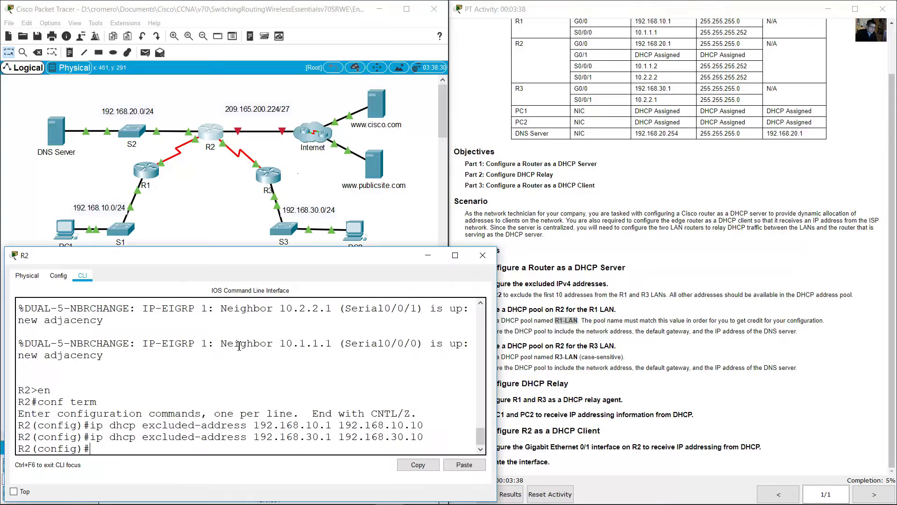
text(ip dhcp pool R1-LAN)
key(Return)
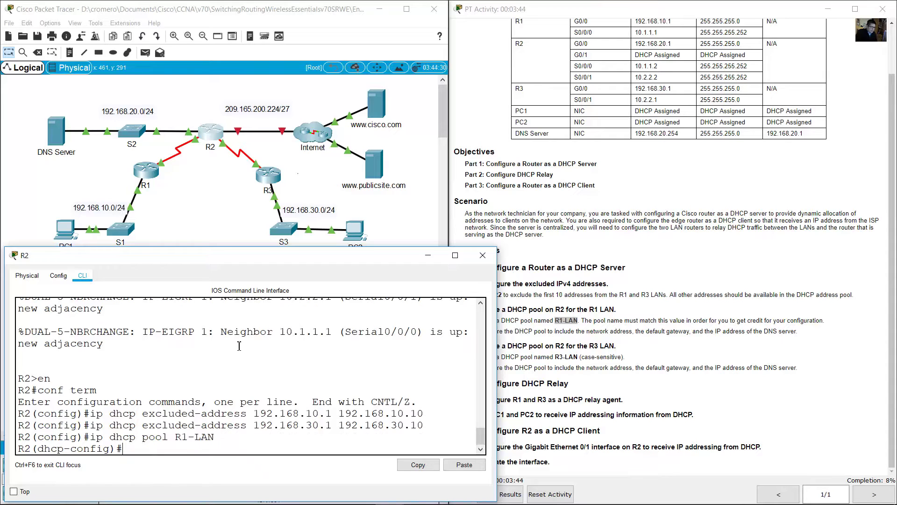
Step: Set the R1-LAN pool's network to 192.168.10.0 with mask 255.255.255.0
click(642, 331)
drag(481, 334, 628, 331)
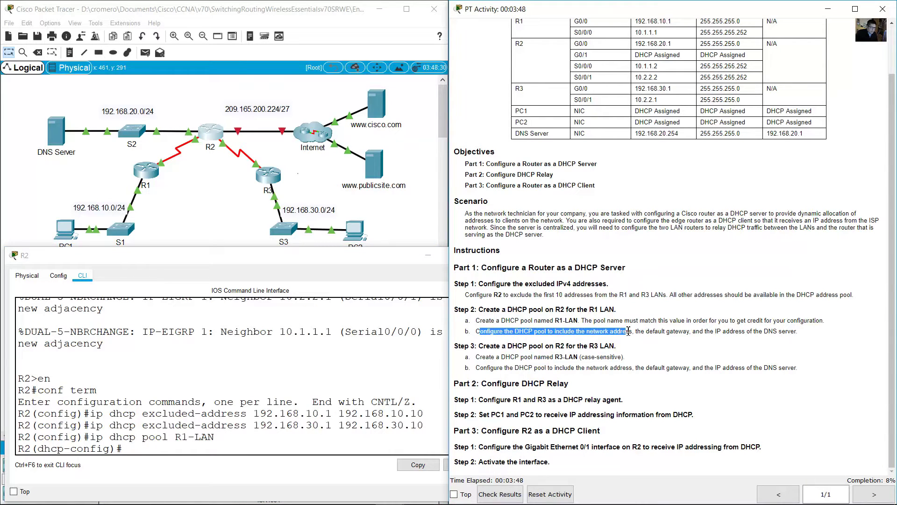
drag(68, 189, 124, 220)
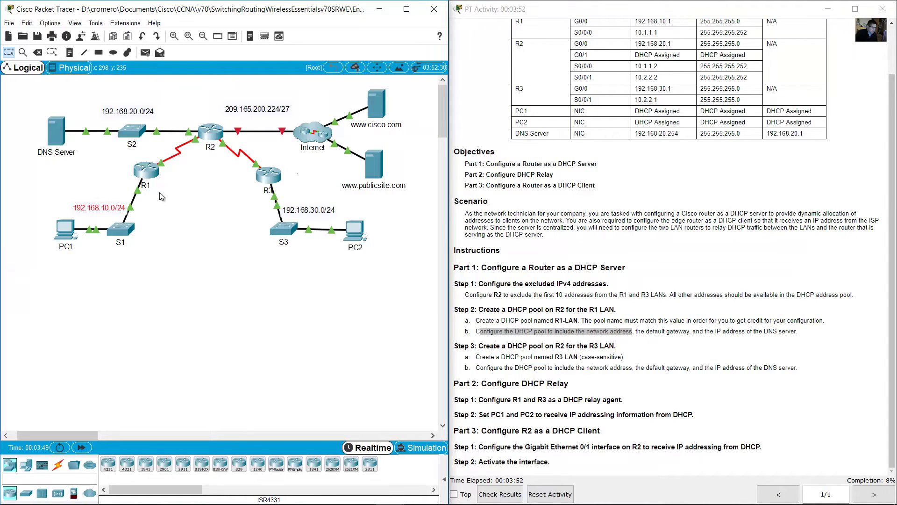
click(208, 138)
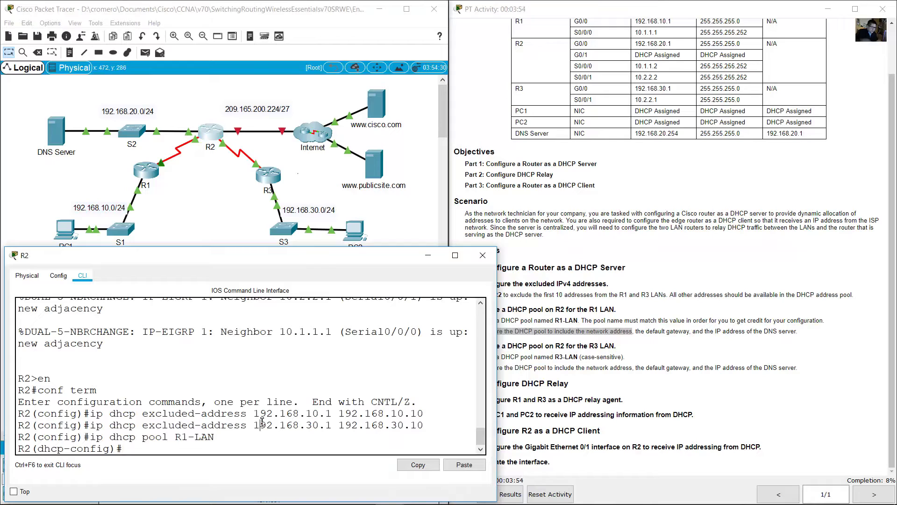
text(network 192.168.10.0)
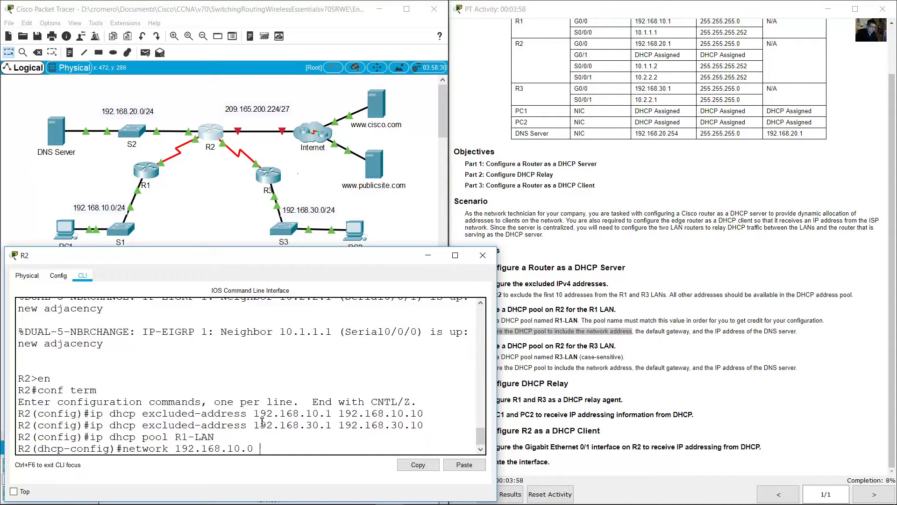
text( 255.255.255.0)
key(Return)
click(663, 361)
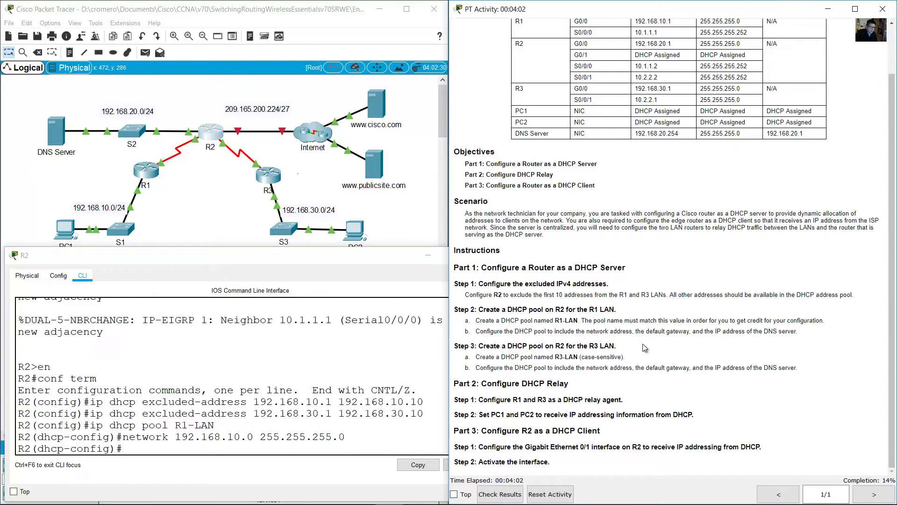
Step: Set the R1-LAN pool's default gateway on R2 to R1's G0/0 address with default-router 192.168.10.1
drag(640, 333, 690, 332)
click(214, 204)
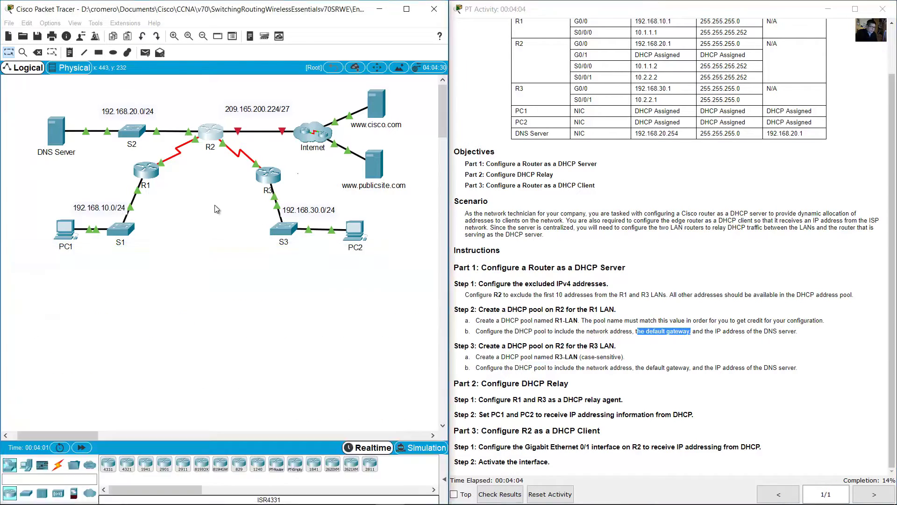
drag(168, 279, 55, 196)
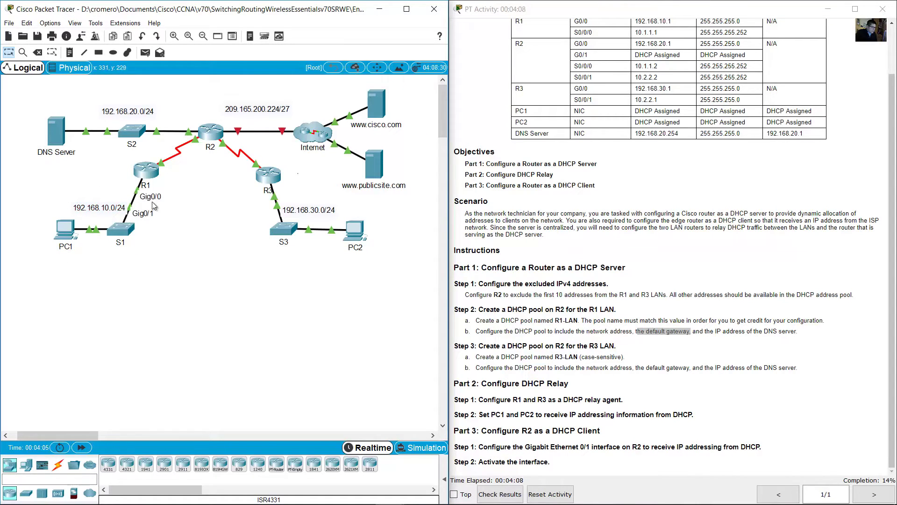
click(625, 128)
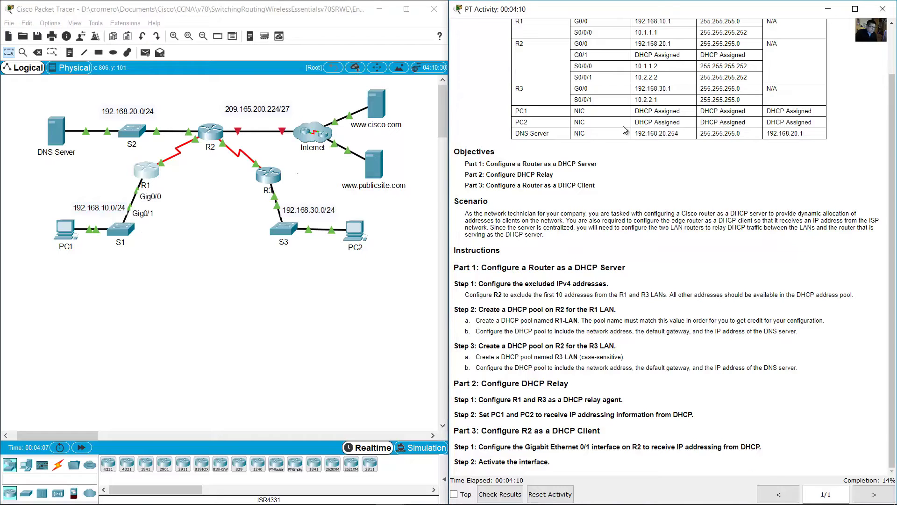
scroll(625, 129, up, 3)
drag(573, 77, 596, 79)
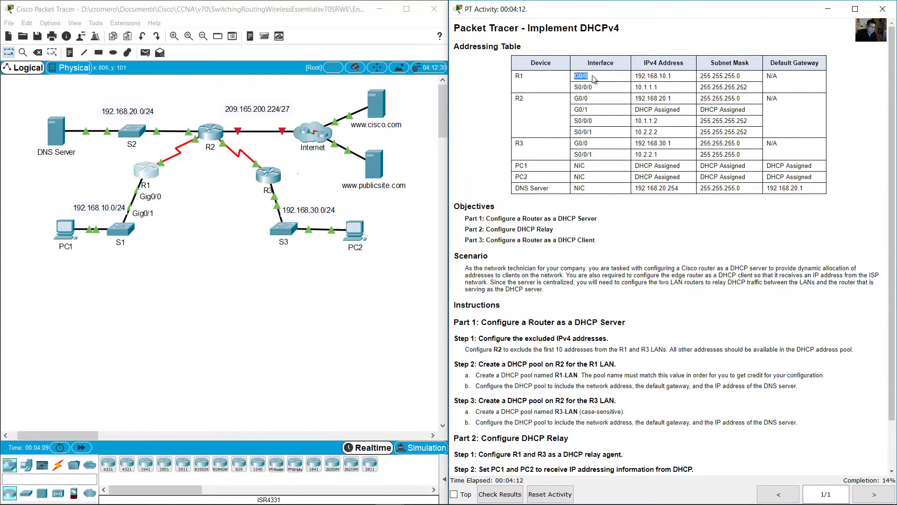
drag(515, 77, 565, 80)
drag(639, 78, 686, 79)
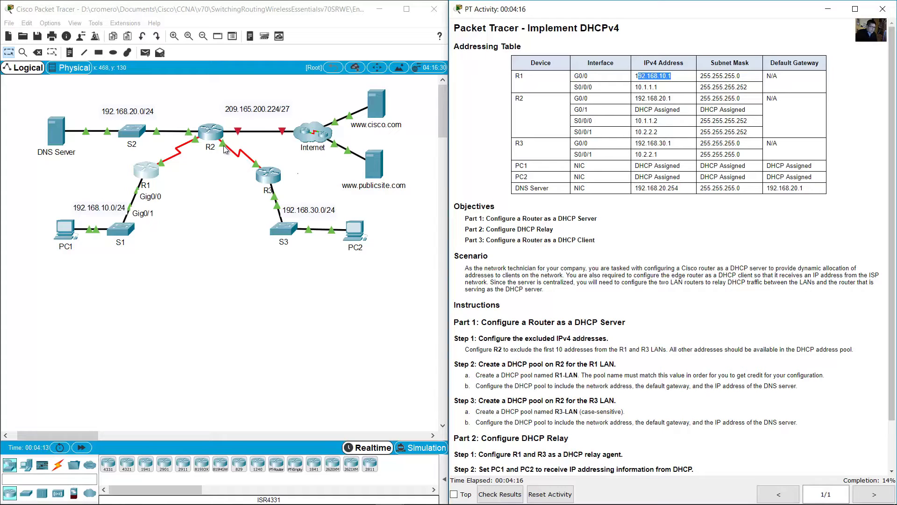
click(212, 135)
text(defa)
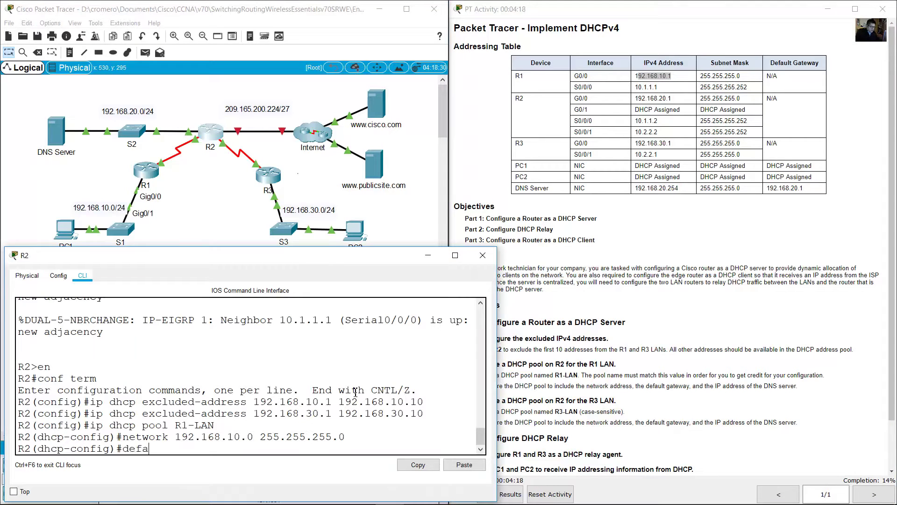
text(ult-router 192.168.10.1)
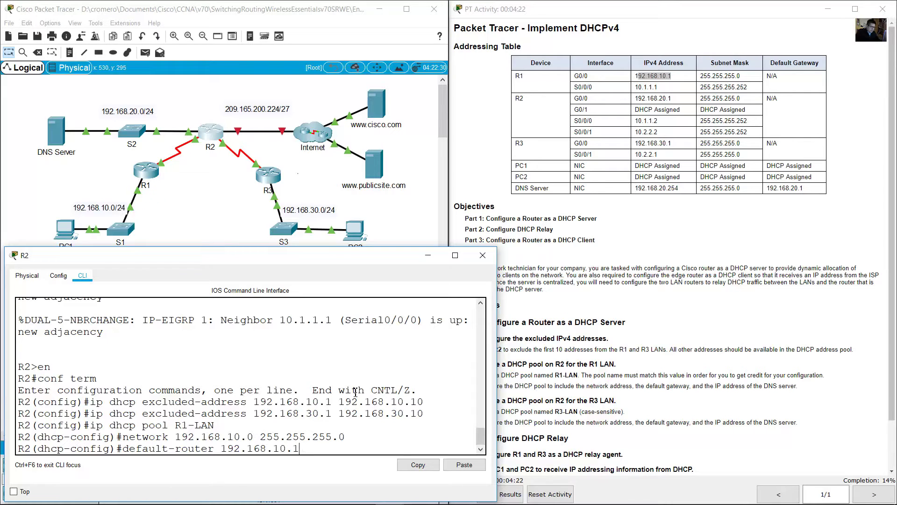
key(Return)
Step: Set the R1-LAN pool's DNS server on R2 with dns-server 192.168.20.254, using the address from the addressing table
click(719, 331)
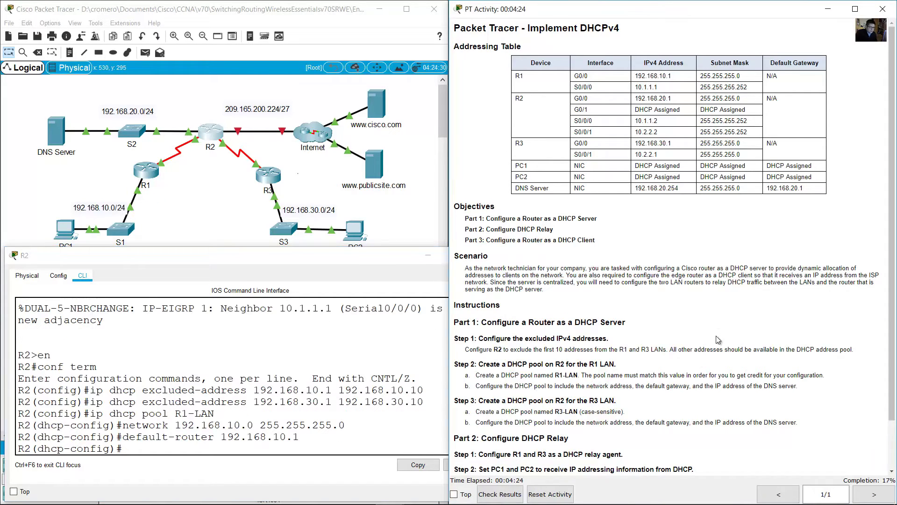
drag(690, 386, 800, 387)
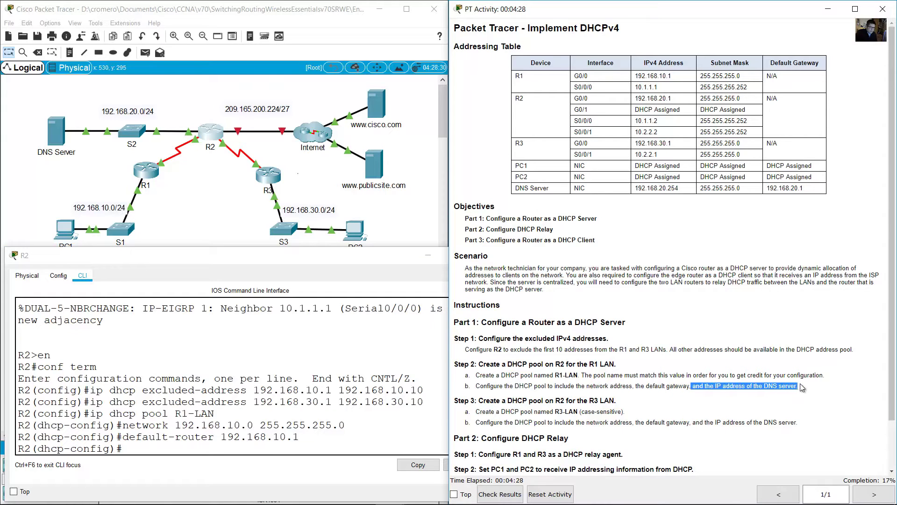
drag(80, 181, 27, 99)
click(610, 216)
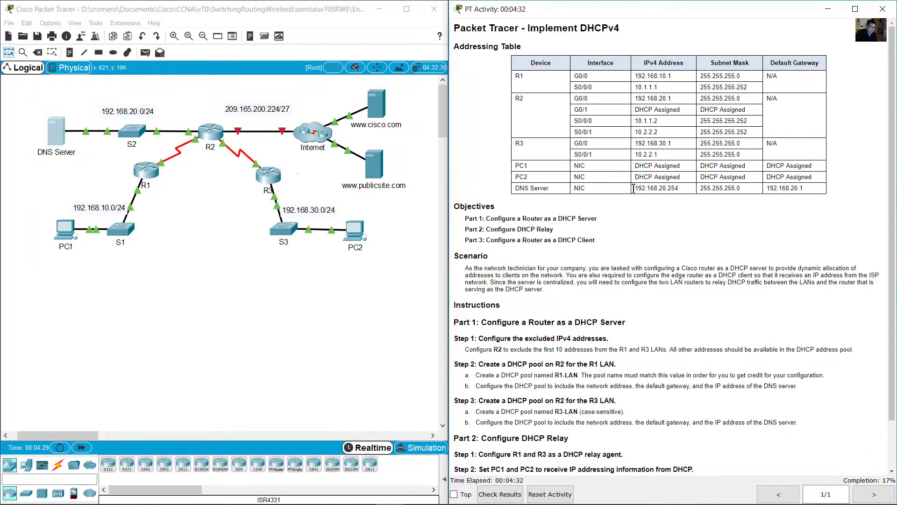
drag(515, 188, 683, 191)
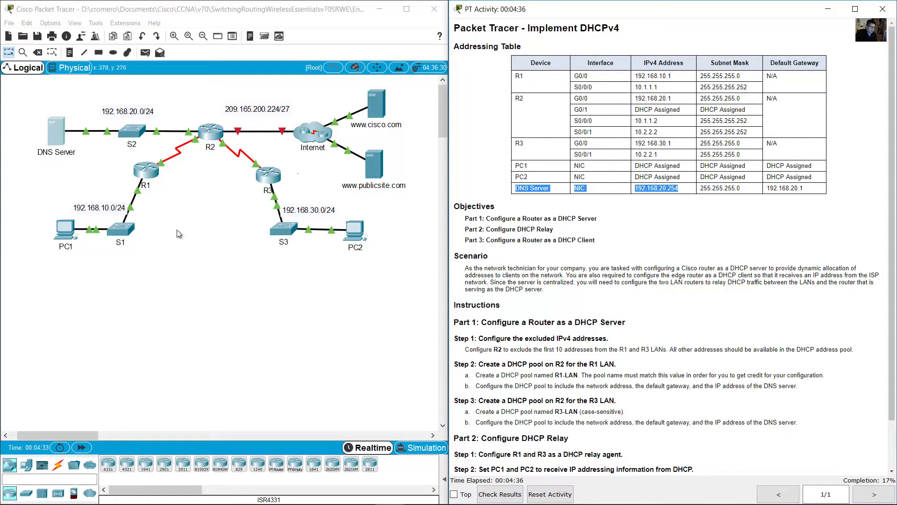
drag(209, 175, 209, 117)
click(209, 131)
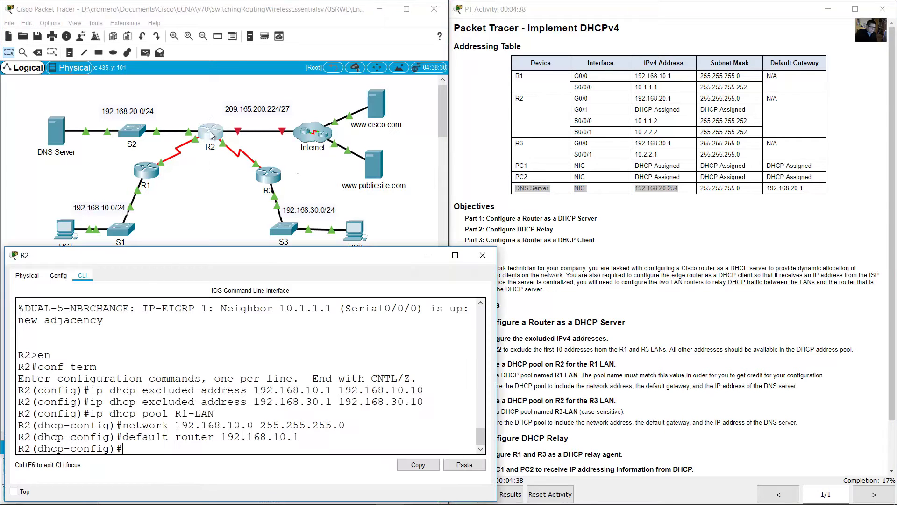
text(dns-server 192.168.20.254)
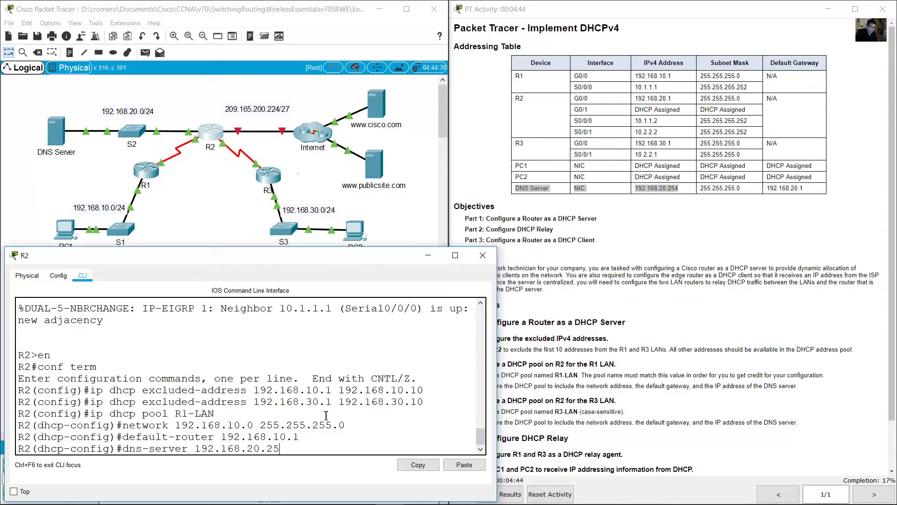
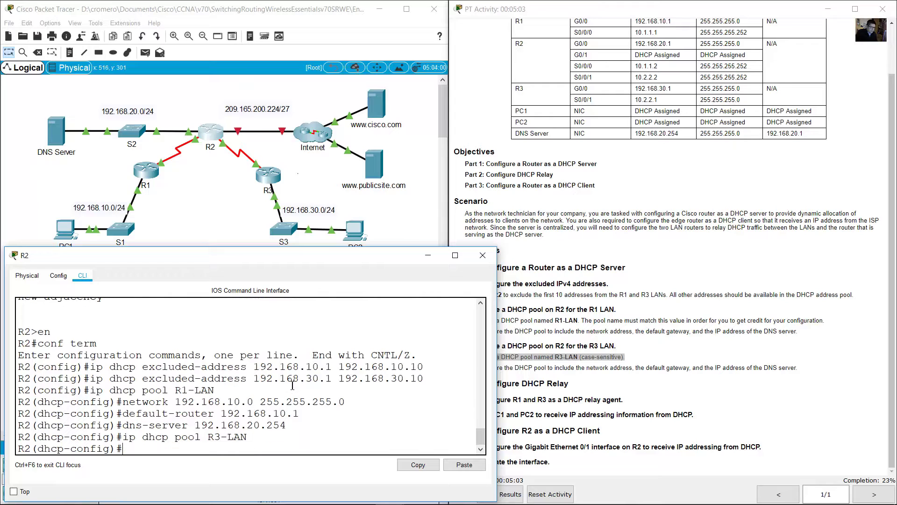
Step: Set the R3-LAN pool's network on R2 to 192.168.30.0 with mask 255.255.255.0
click(613, 370)
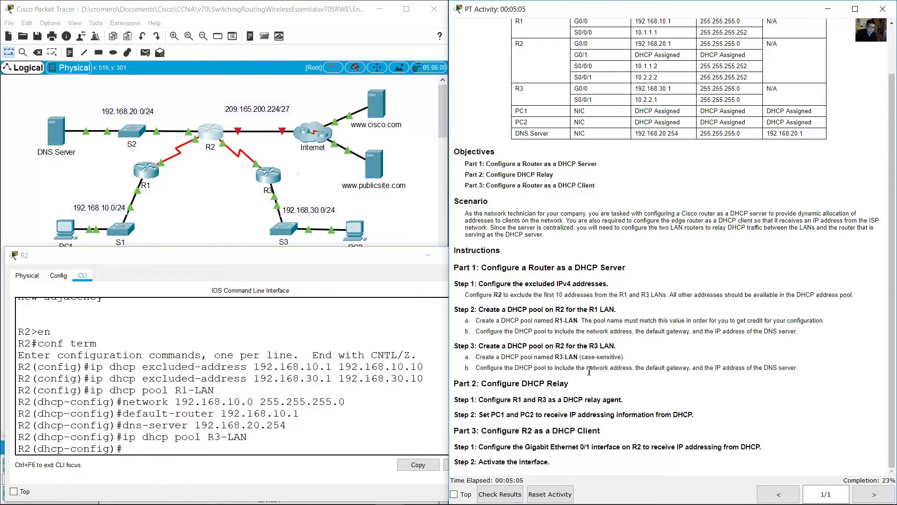
drag(486, 369, 631, 369)
click(386, 220)
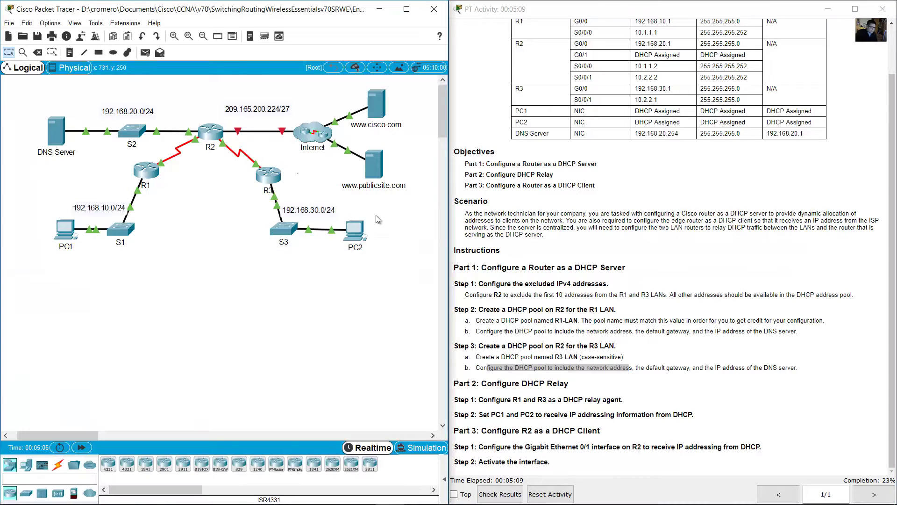
drag(383, 205, 250, 265)
click(308, 211)
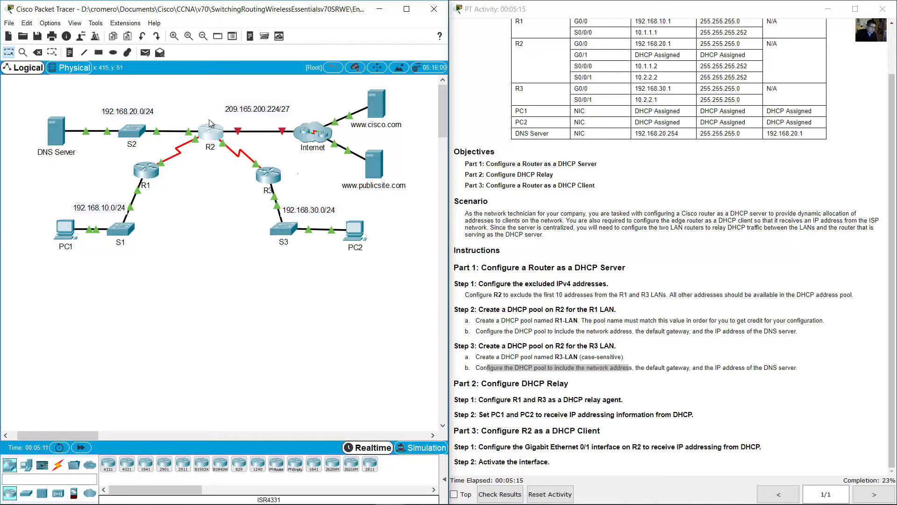
click(218, 133)
key(Up)
key(Up)
key(Up)
key(Up)
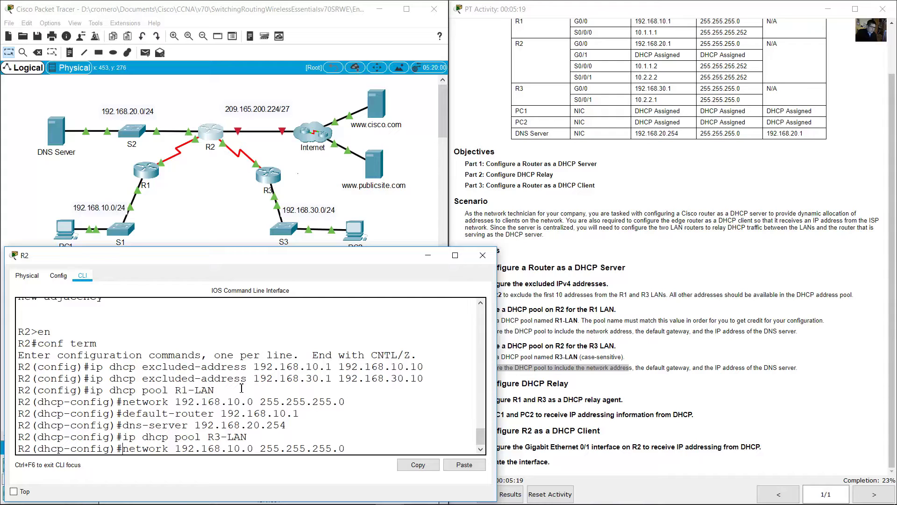
key(BackSpace)
text(3)
key(Right)
key(Right)
key(Return)
Step: Set the R3-LAN pool's default gateway on R2 to R3's G0/0 address with default-router 192.168.30.1
click(659, 369)
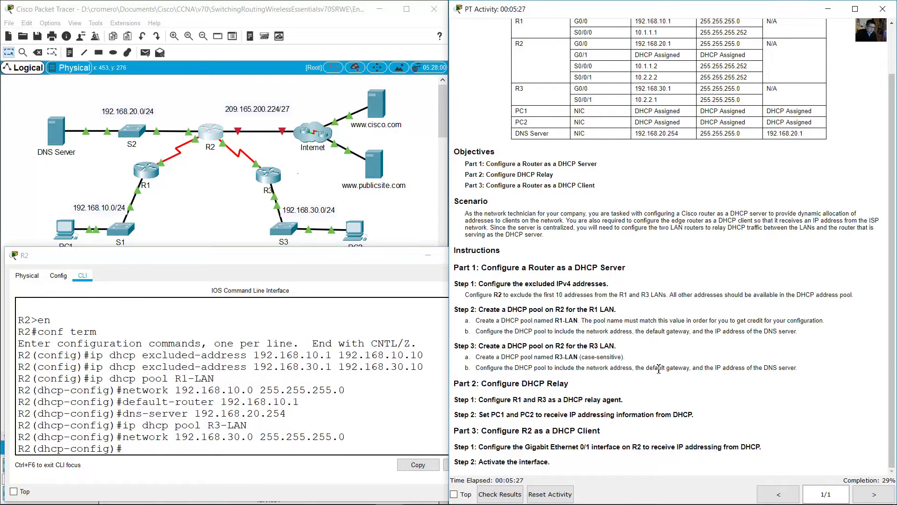
drag(637, 368, 699, 365)
click(428, 255)
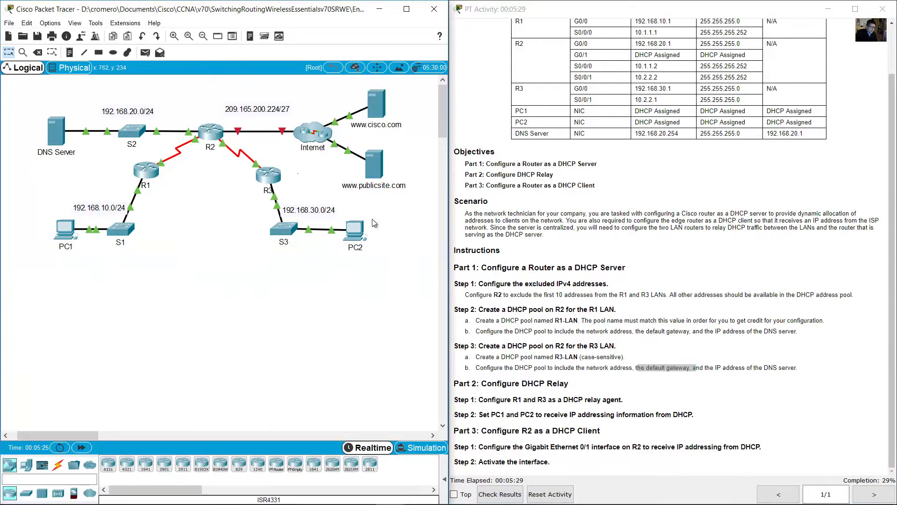
drag(216, 197, 270, 208)
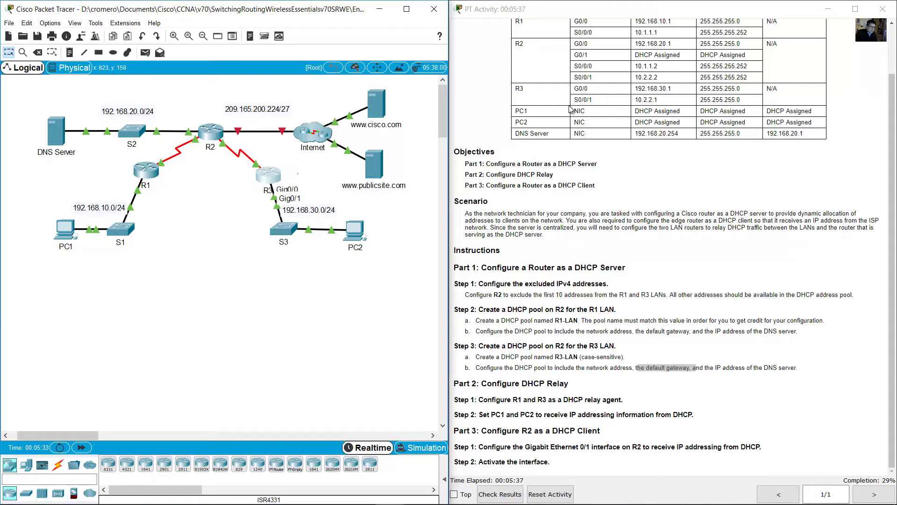
drag(519, 88, 676, 90)
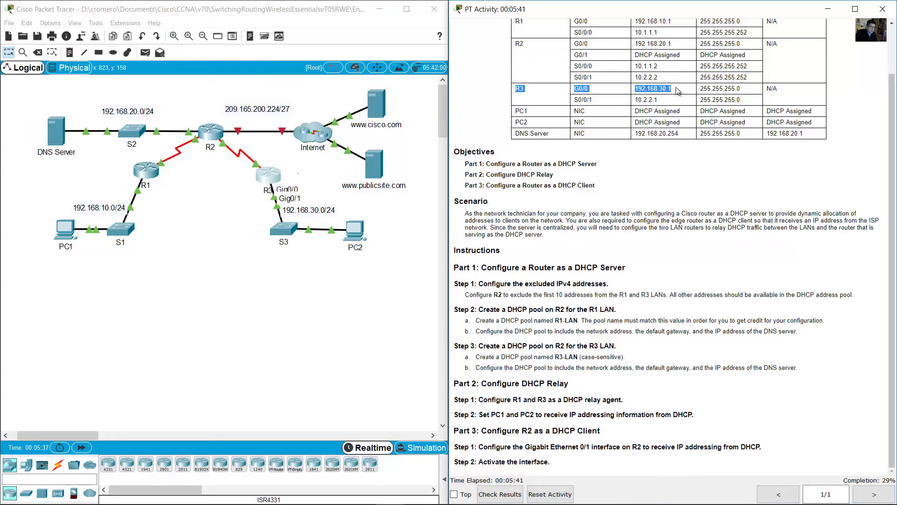
click(221, 180)
click(211, 134)
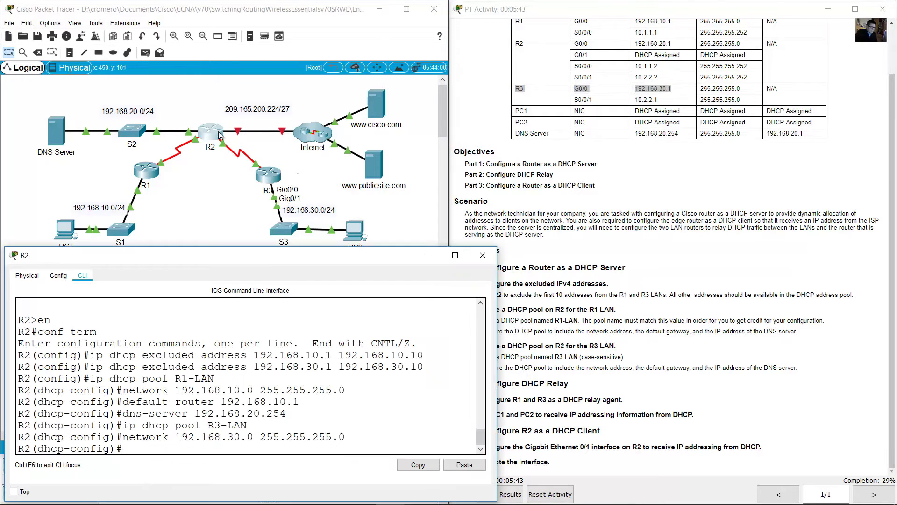
key(Up)
key(Up)
key(Up)
key(Up)
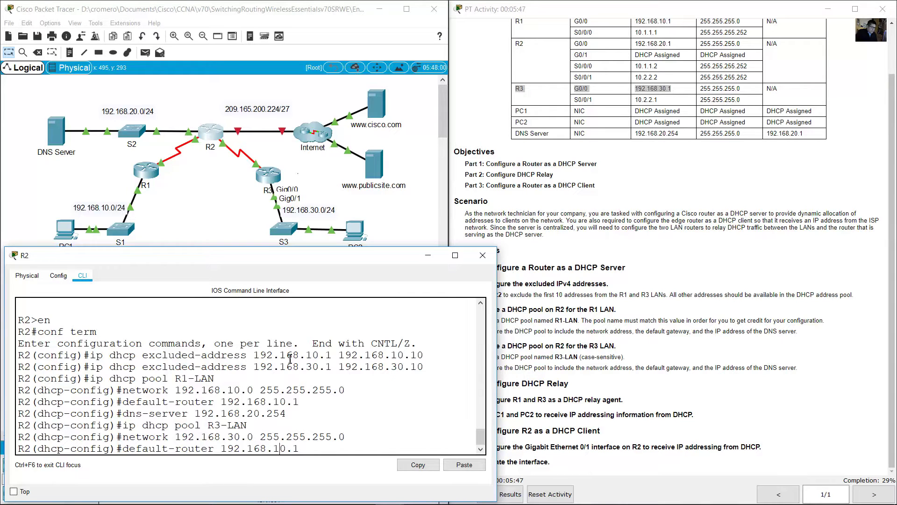
key(BackSpace)
text(3)
key(Return)
Step: Set the R3-LAN pool's DNS server on R2 with dns-server 192.168.20.254
click(765, 339)
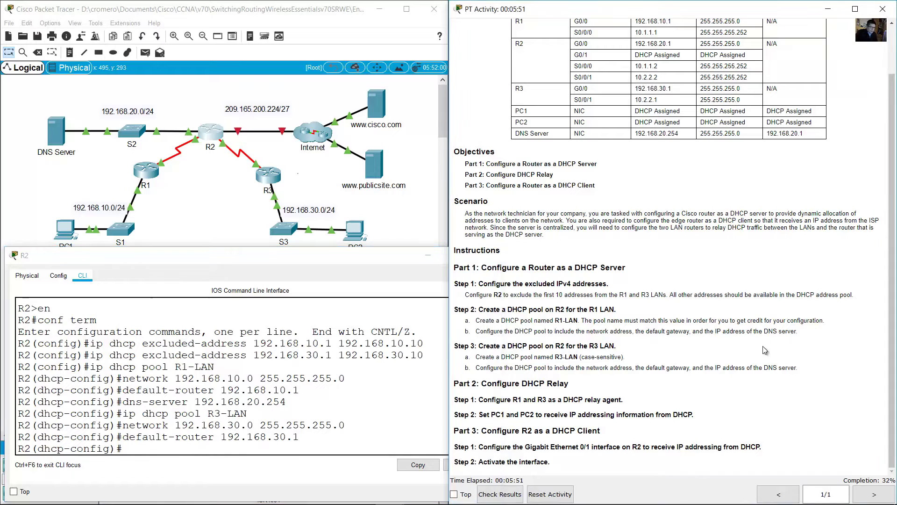
drag(764, 367, 794, 368)
click(233, 261)
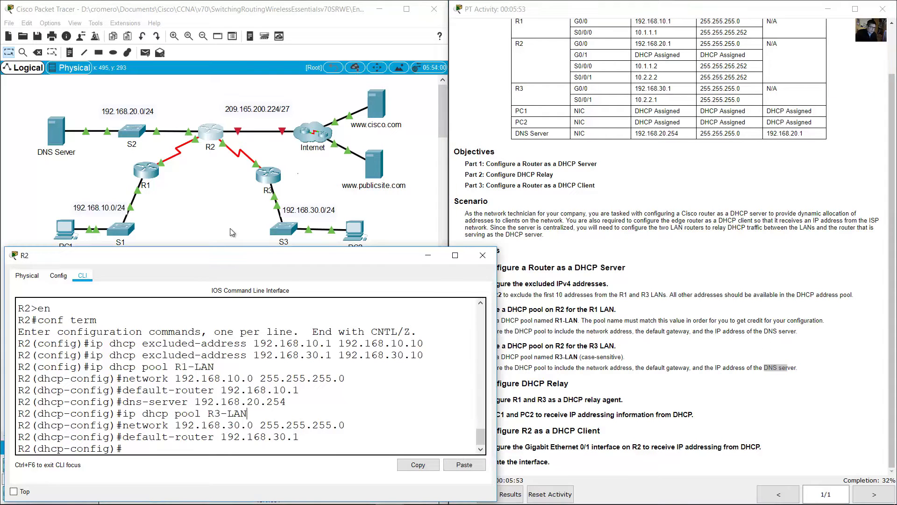
drag(82, 174, 26, 112)
click(496, 151)
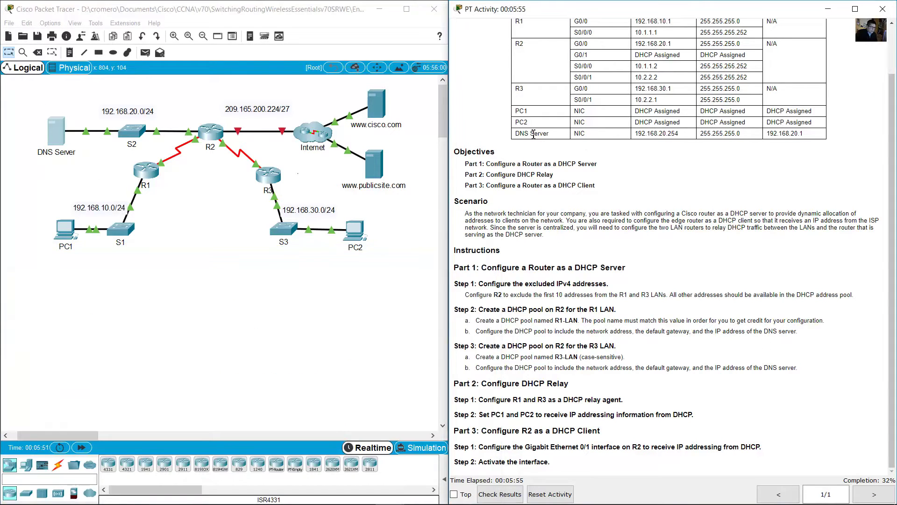
drag(496, 151, 689, 137)
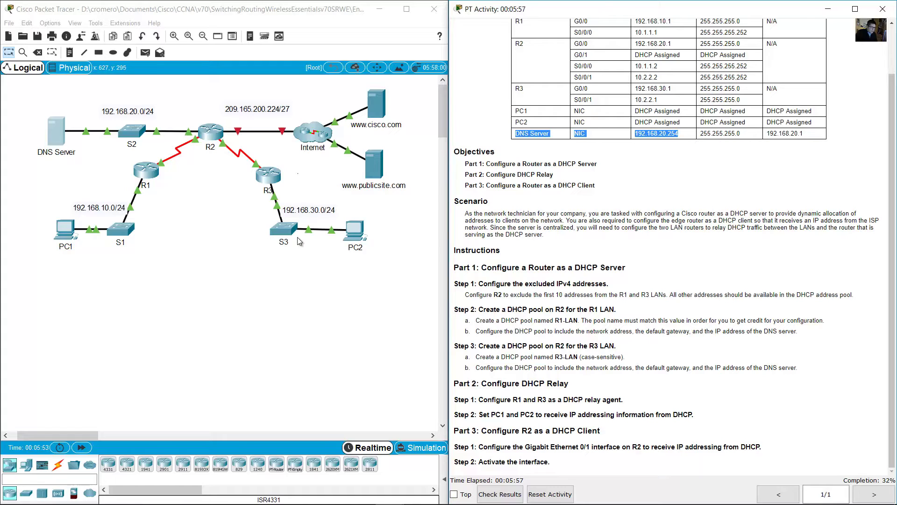
click(210, 136)
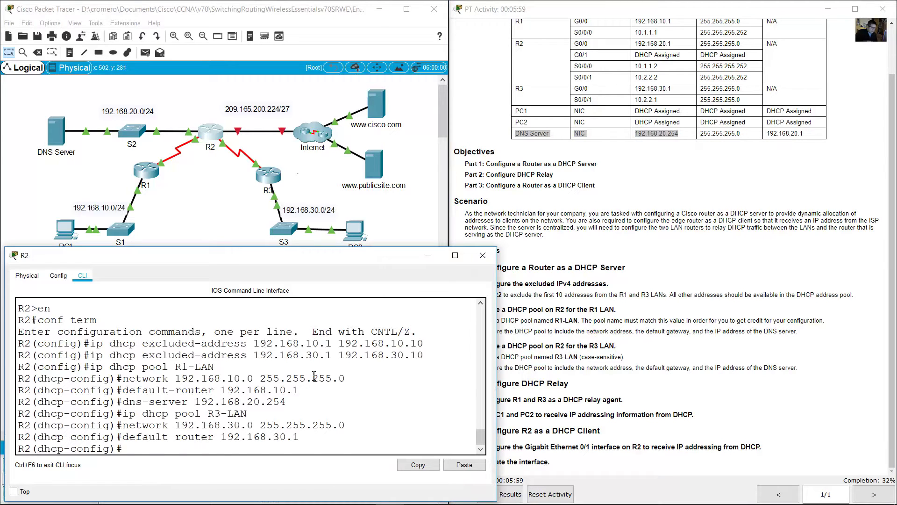
key(Up)
key(Up)
key(Up)
key(Up)
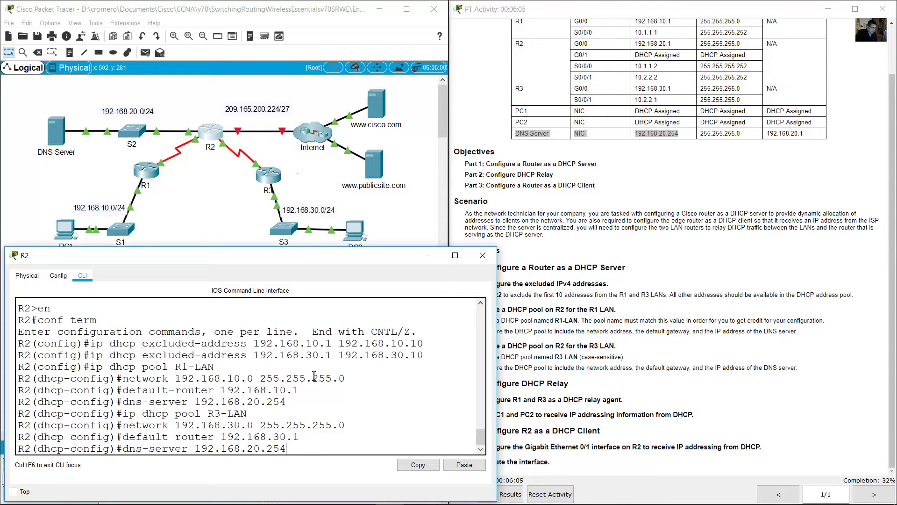
key(Return)
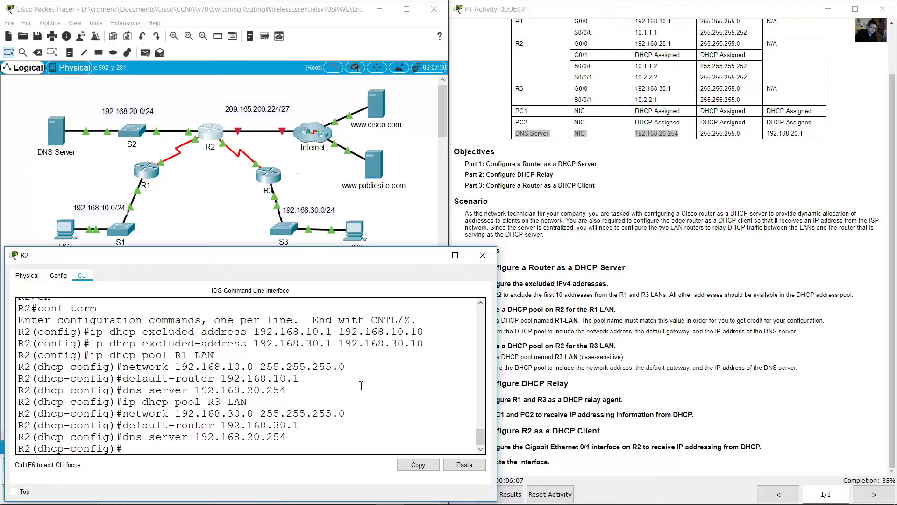
Step: Read the Part 2 instructions on configuring DHCP relay and examine R1's LAN and its connecting interface in the topology
click(629, 382)
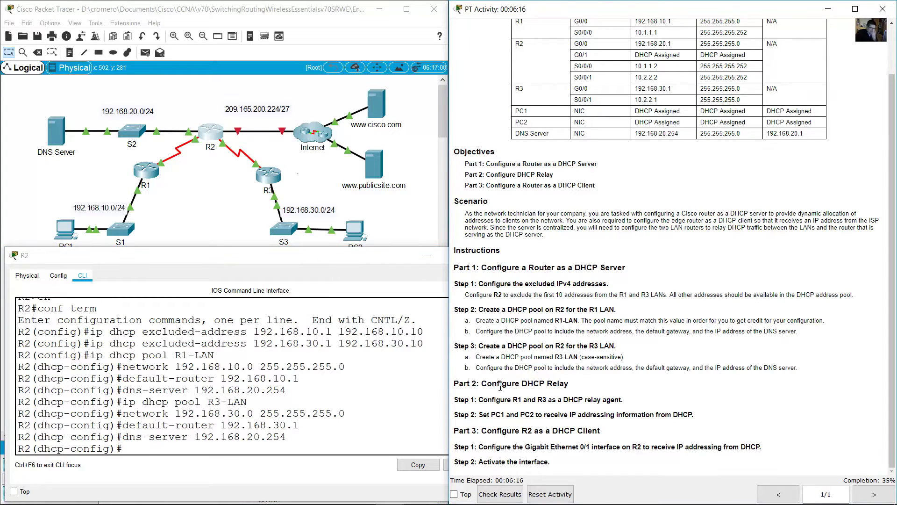
drag(488, 384, 632, 376)
click(592, 387)
drag(487, 403, 658, 404)
click(513, 401)
drag(526, 401, 578, 393)
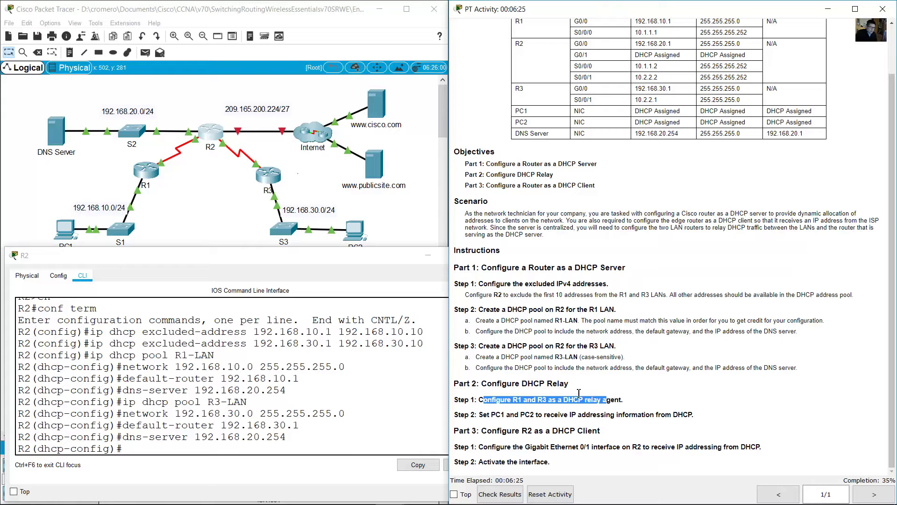
click(190, 219)
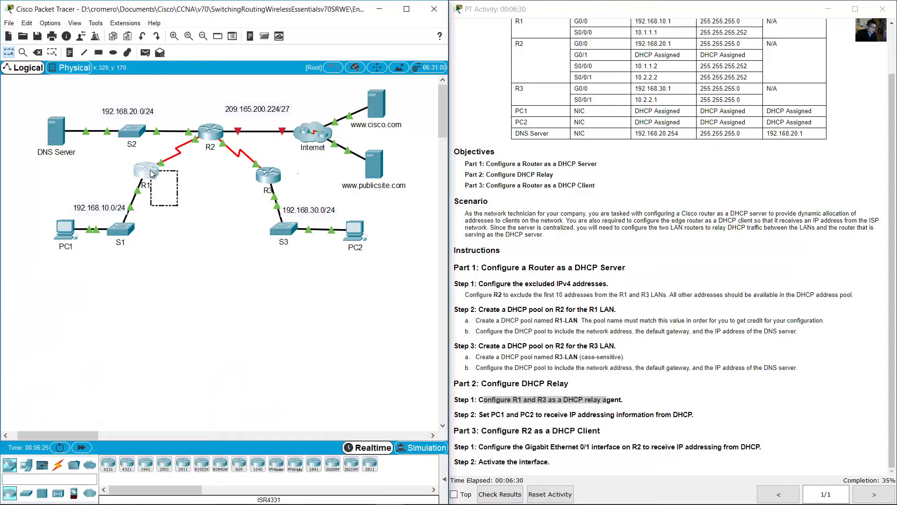
drag(37, 191, 144, 268)
click(155, 196)
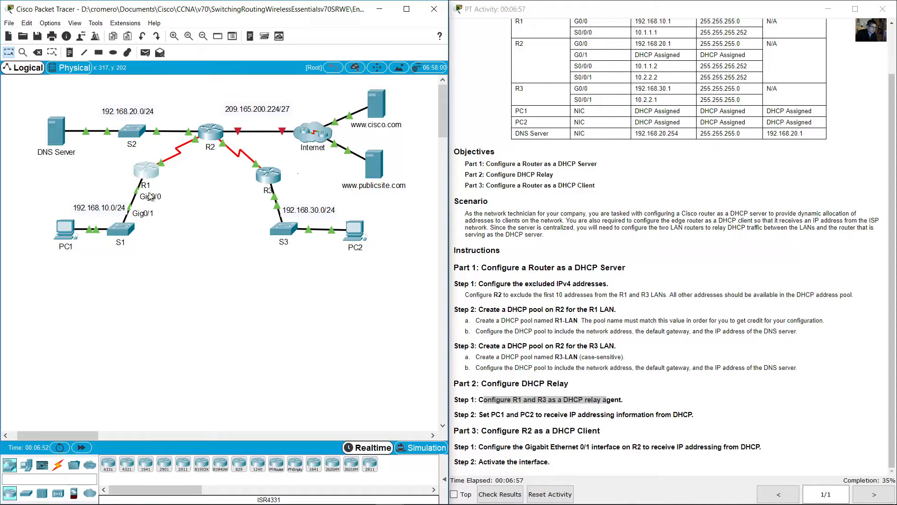
click(145, 173)
drag(381, 117, 93, 228)
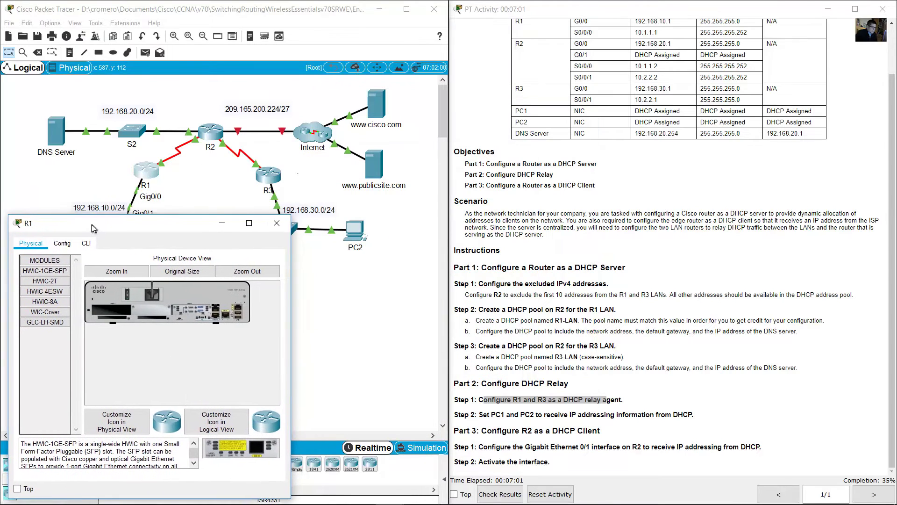
click(277, 223)
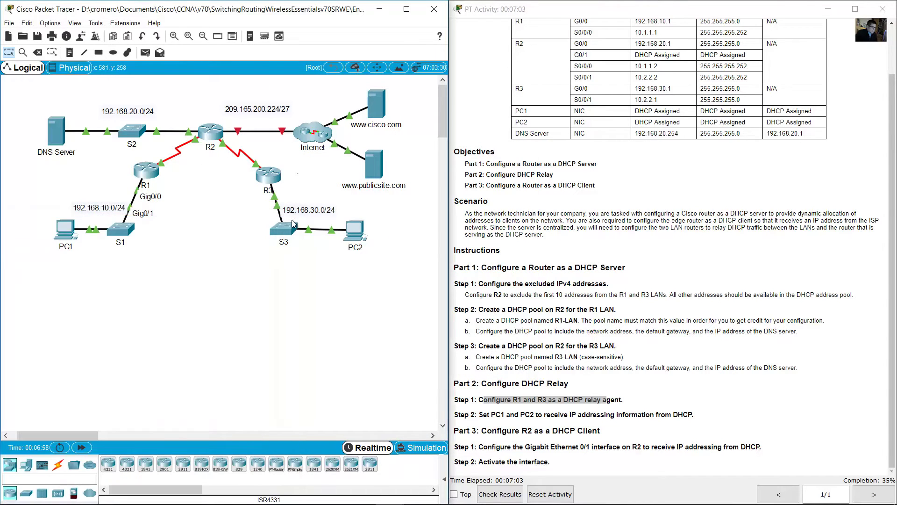
Step: Open R1's command line and enter interface configuration mode for G0/0
click(158, 177)
drag(296, 216, 489, 252)
click(83, 277)
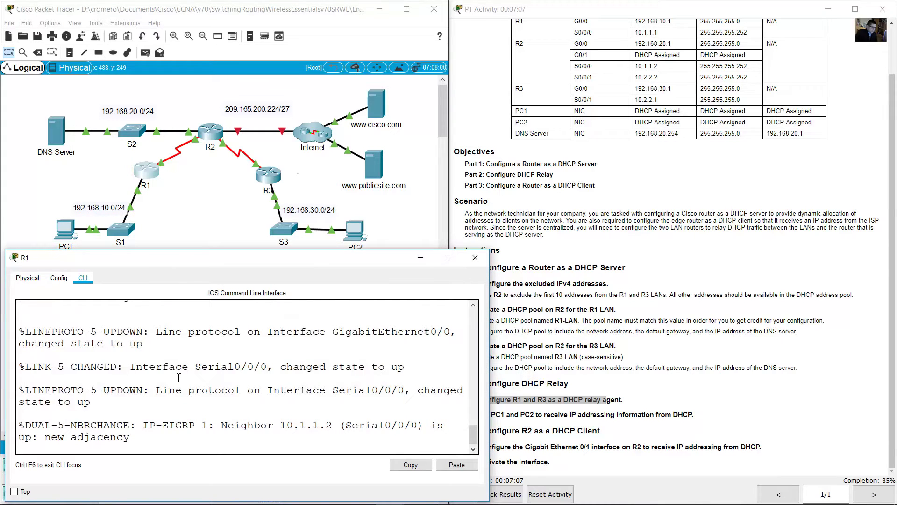
key(Return)
text(en)
key(Return)
text(conf term)
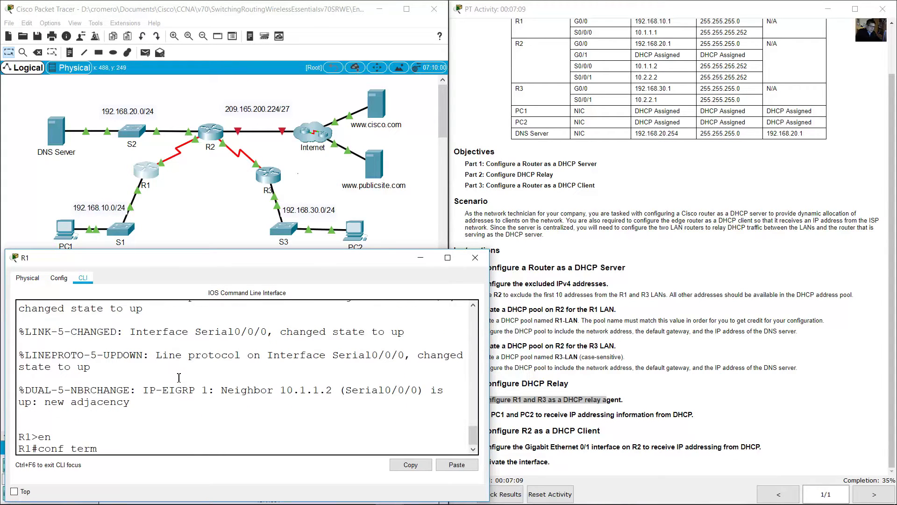
key(Return)
text(int g0/0)
key(Return)
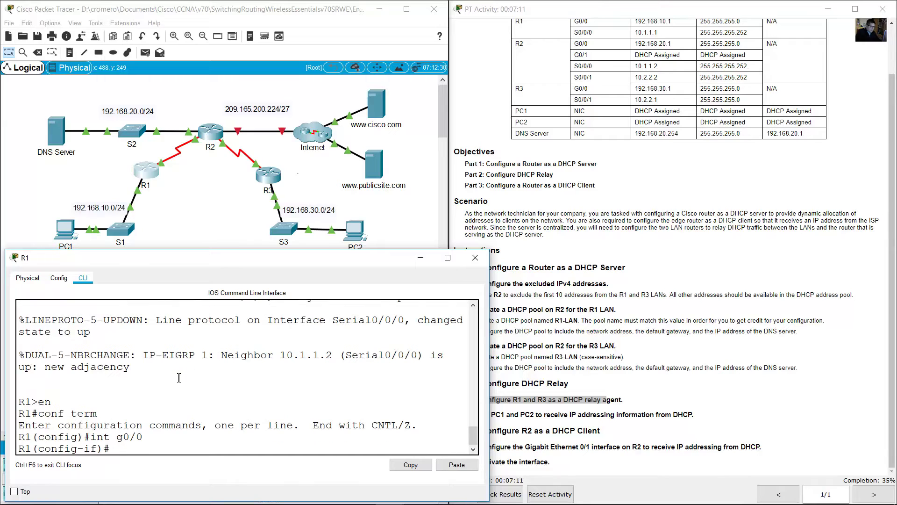
Step: Configure R1's G0/0 to relay DHCP to R2's S0/0/0 address with ip helper-address 10.1.1.2, and exit interface configuration
text(ip help-ser)
text(er-a)
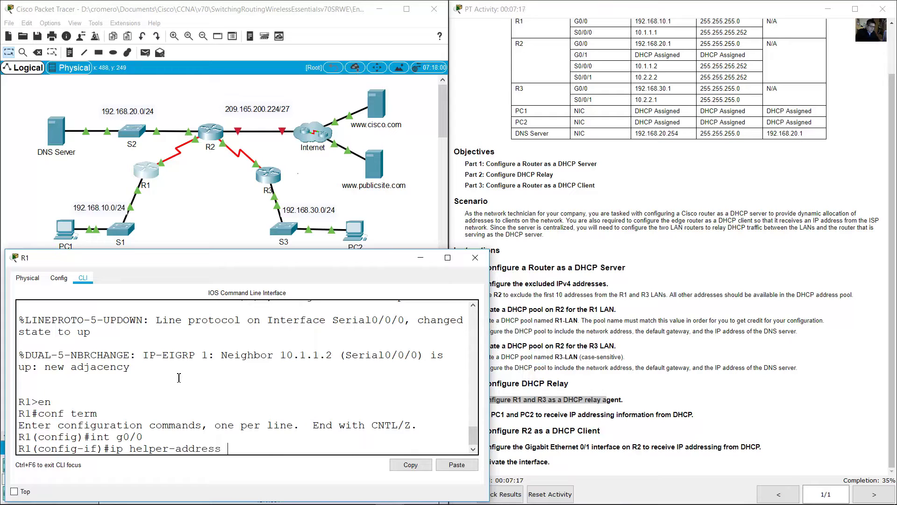
click(177, 220)
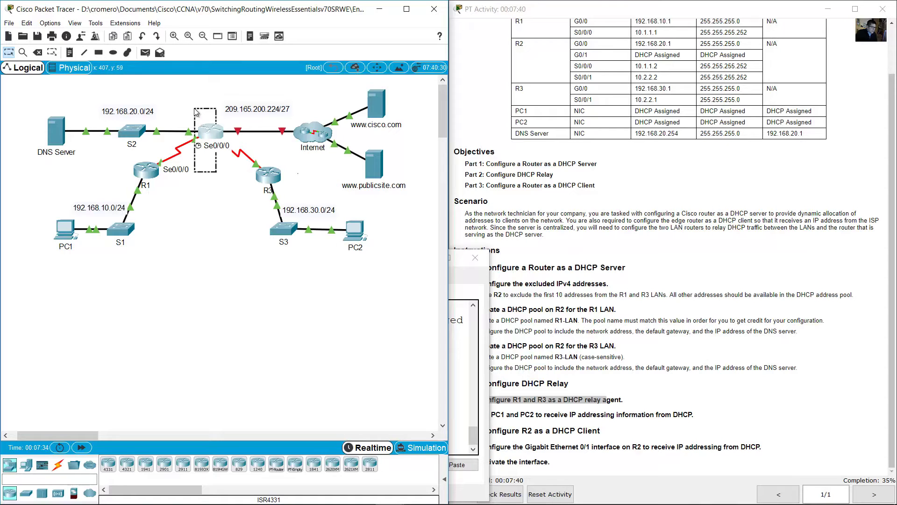
click(644, 110)
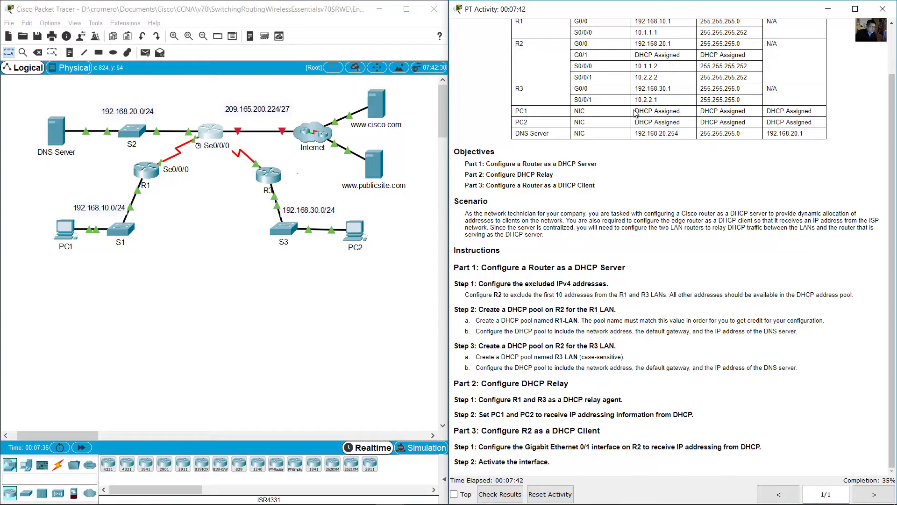
scroll(618, 109, up, 1)
drag(581, 95, 600, 96)
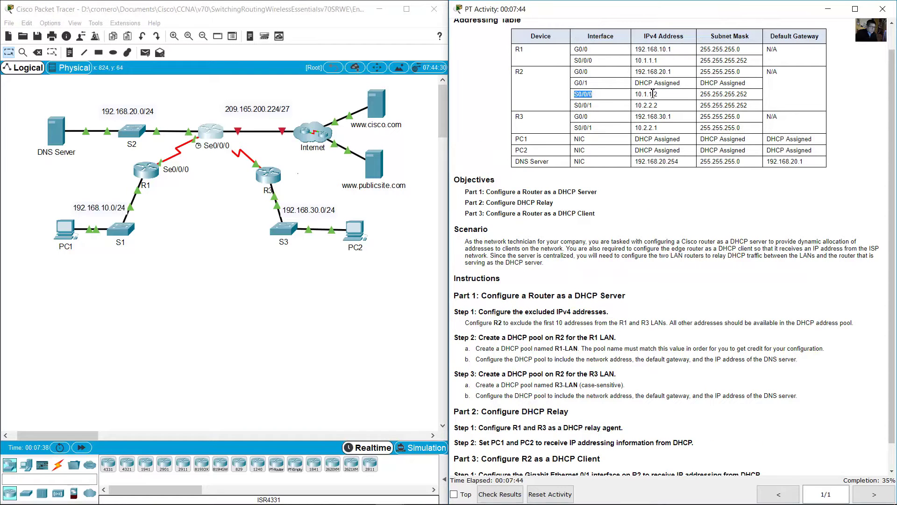
drag(528, 75, 518, 74)
drag(637, 95, 658, 96)
click(149, 177)
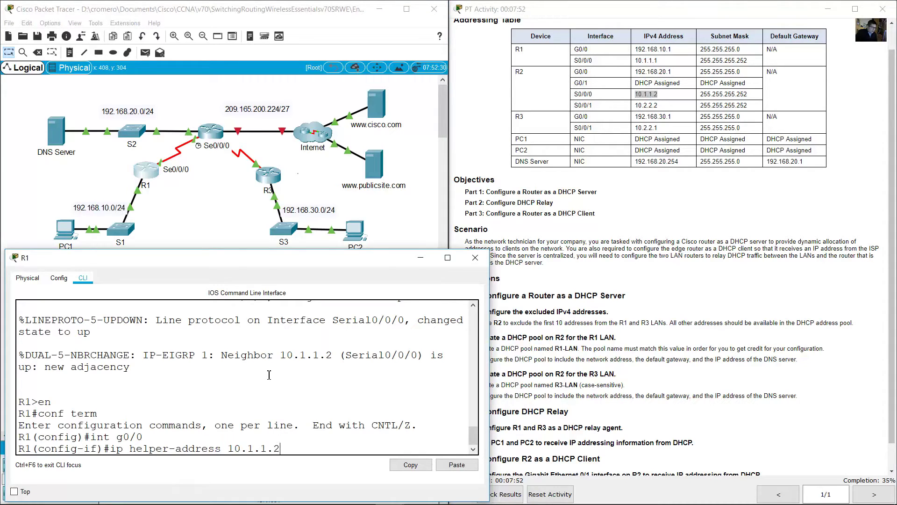
drag(120, 452, 298, 453)
key(Return)
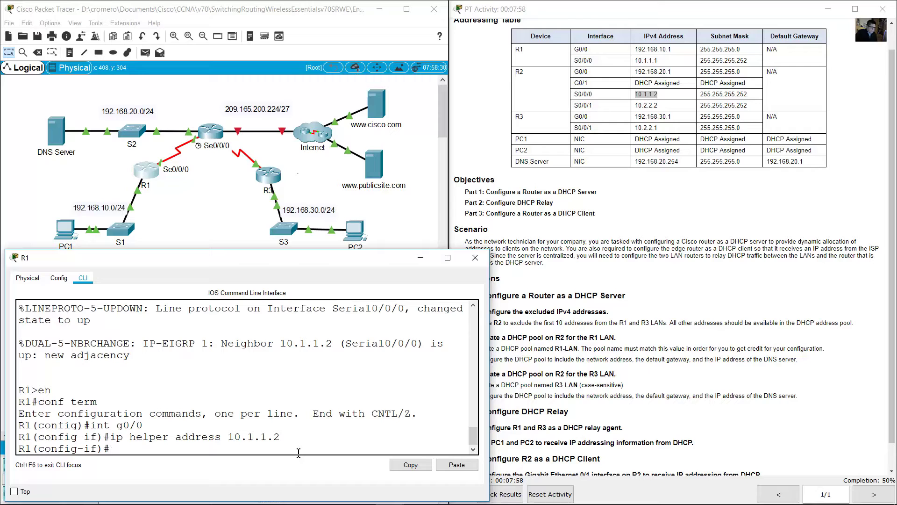
text(exit)
key(Return)
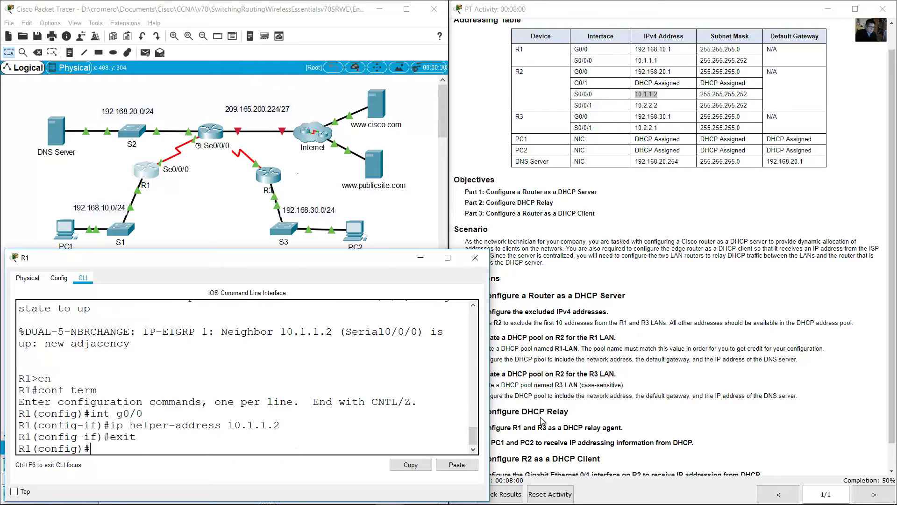
click(475, 257)
Step: Read the relay agent instruction for R3 and examine R3's LAN and its connecting interface in the topology
click(605, 362)
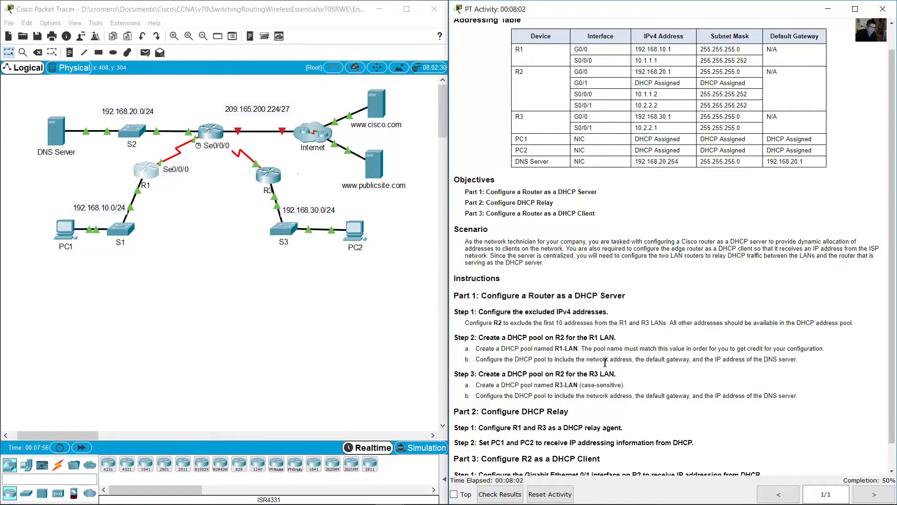
drag(621, 427, 532, 427)
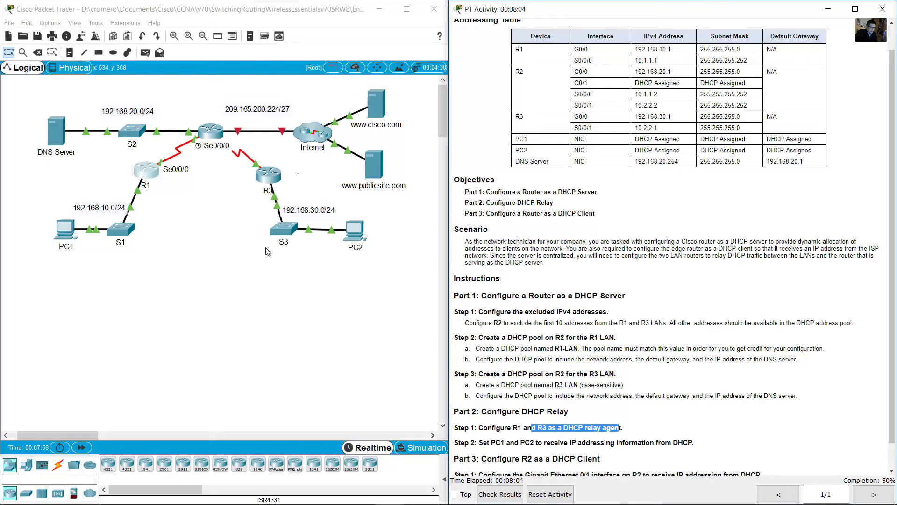
click(276, 265)
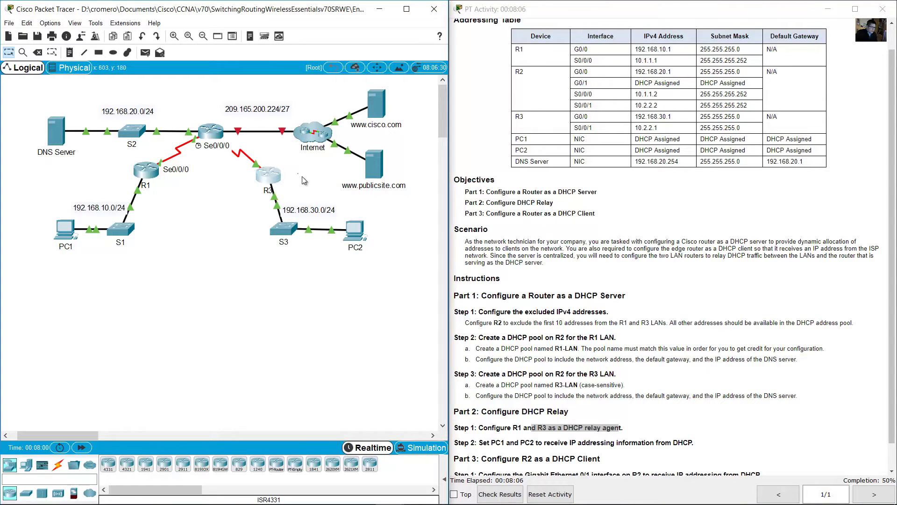
drag(293, 163, 278, 183)
click(292, 174)
drag(386, 201, 249, 268)
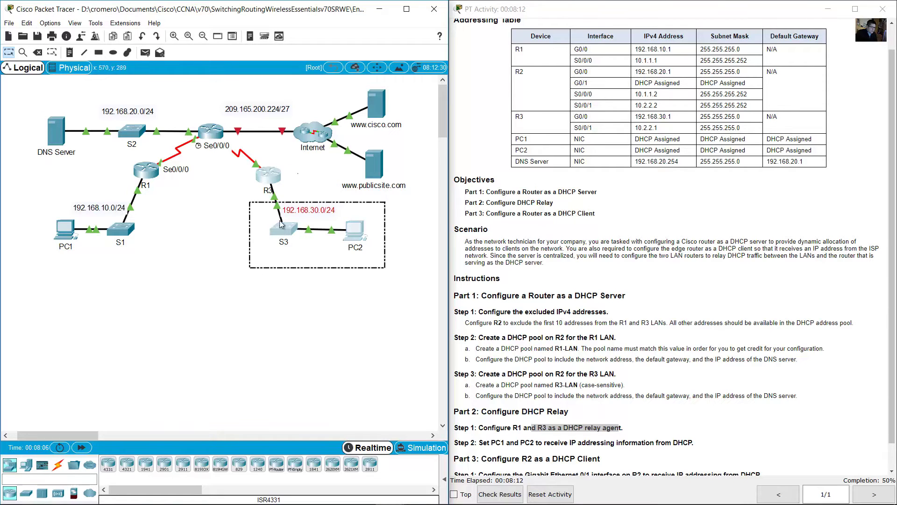
click(287, 199)
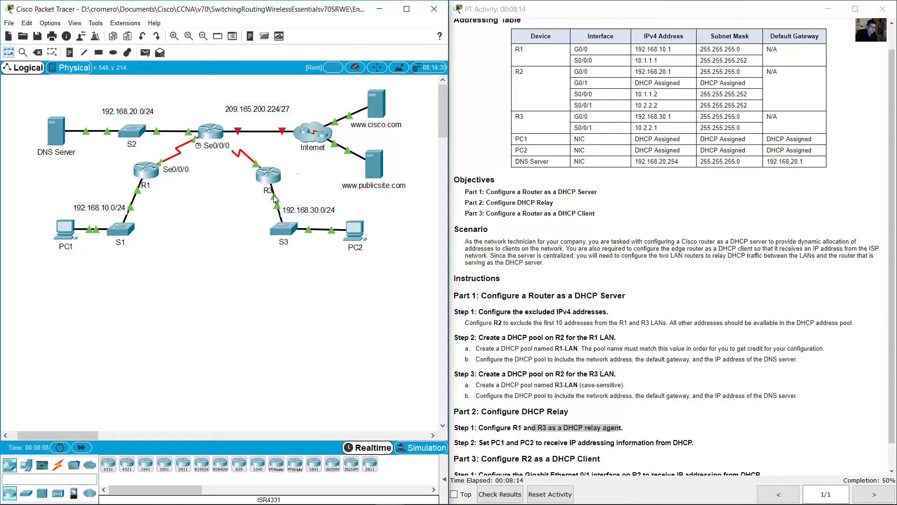
mouse_move(276, 198)
Step: Open R3's command line and enter interface configuration mode for G0/0
click(277, 181)
drag(434, 111, 127, 226)
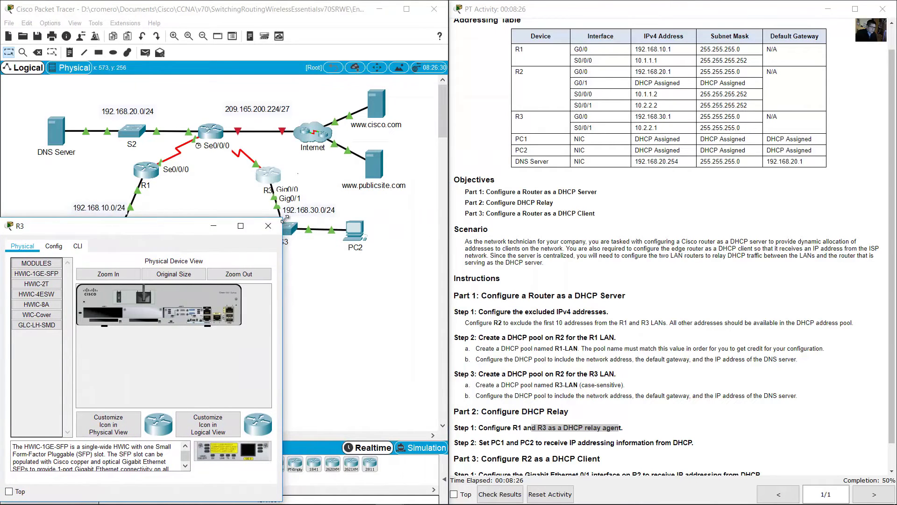
drag(283, 218, 536, 244)
click(78, 272)
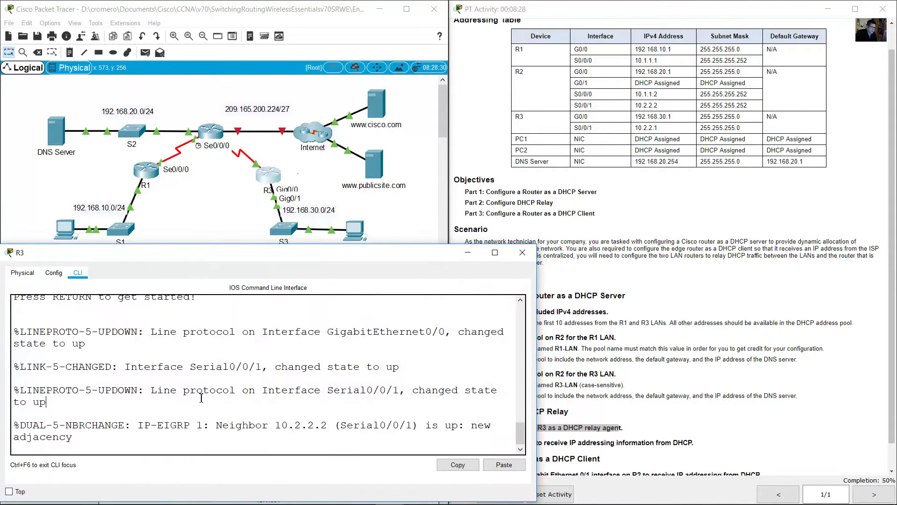
key(Return)
text(en)
key(Return)
text(conf )
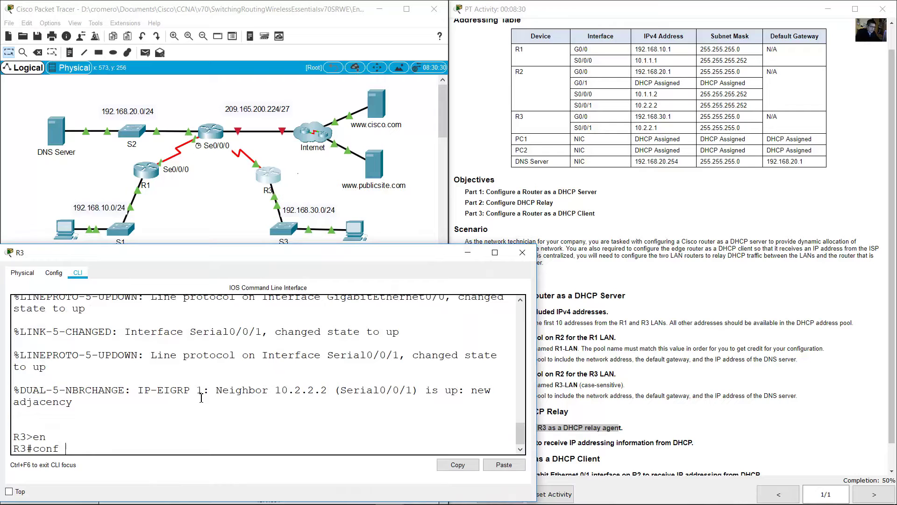
text(term)
key(Return)
text(int g0)
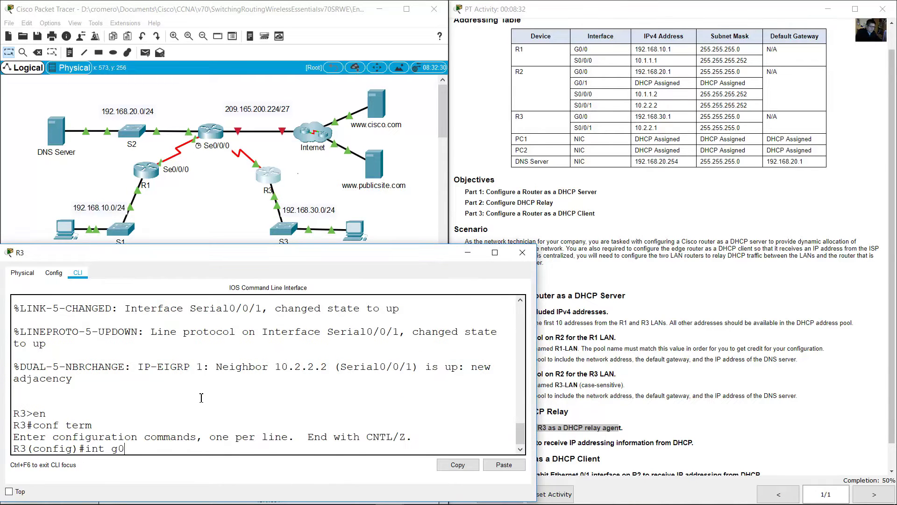
text(/0)
key(Return)
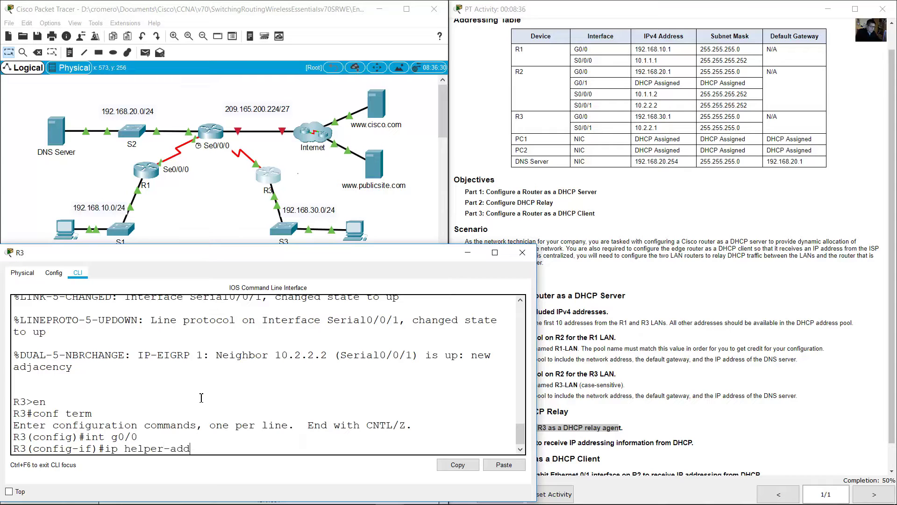
Step: Configure R3's G0/0 to relay DHCP to R2's S0/0/1 address with ip helper-address 10.2.2.2, and exit interface configuration
click(205, 176)
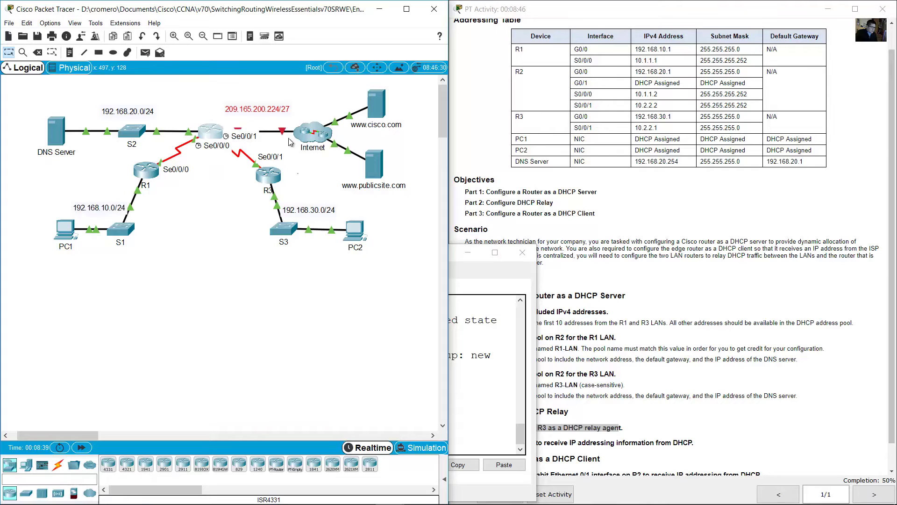
drag(578, 104, 662, 107)
click(533, 78)
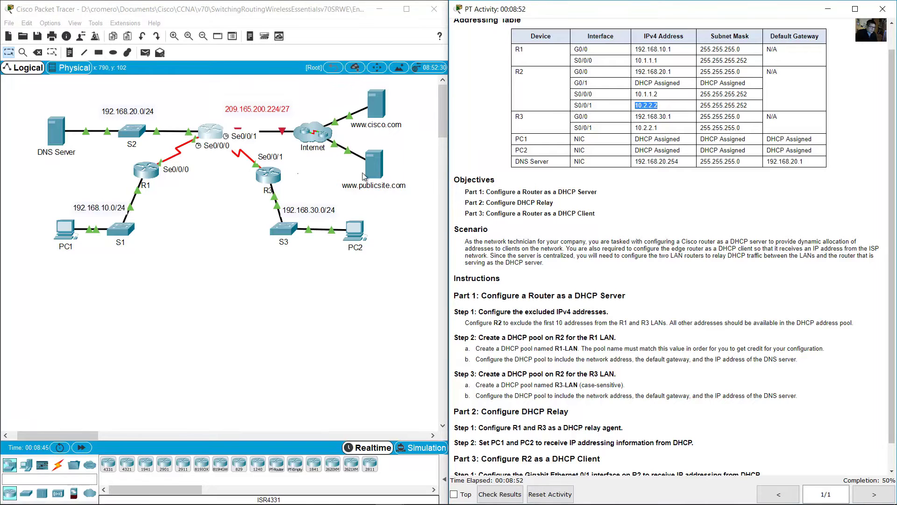
click(269, 176)
text(10.2.2.2)
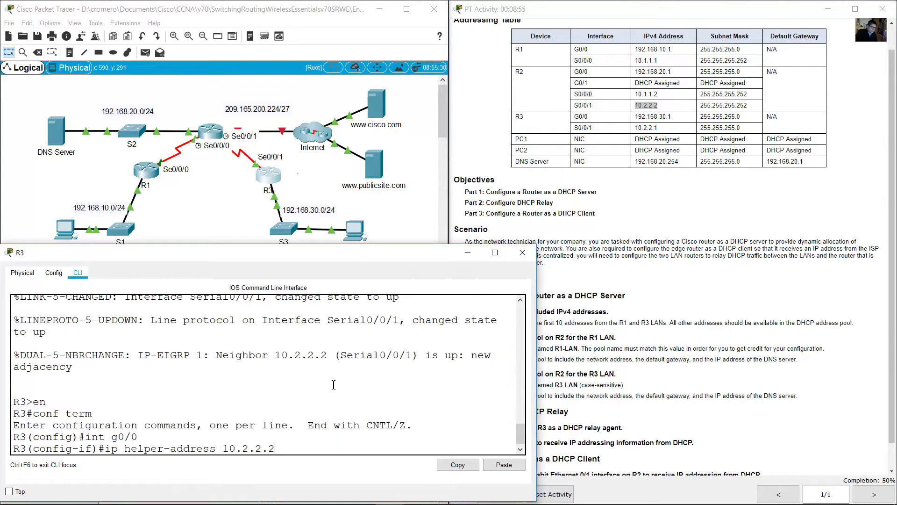
key(Return)
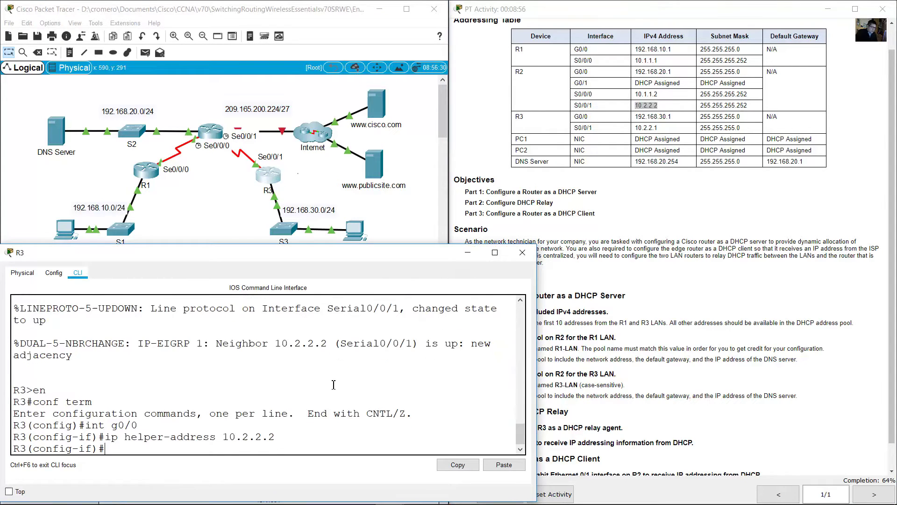
text(eiit)
key(Return)
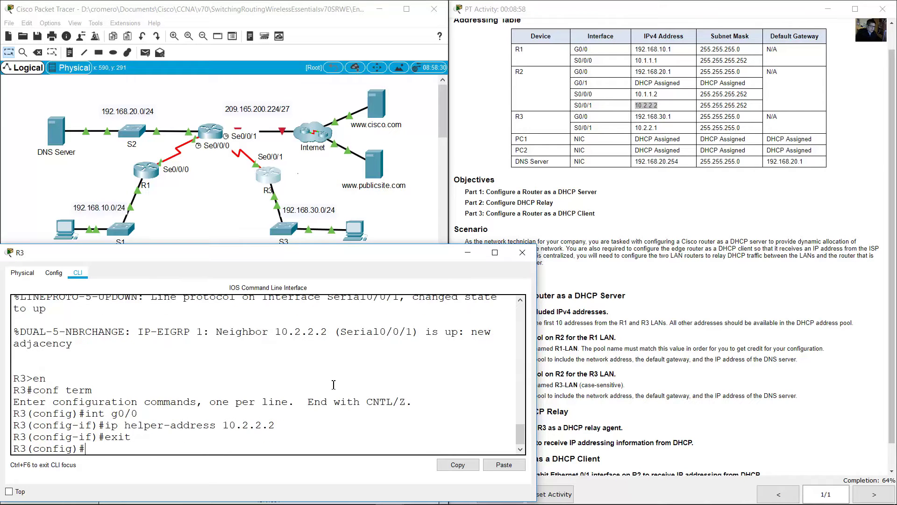
click(468, 252)
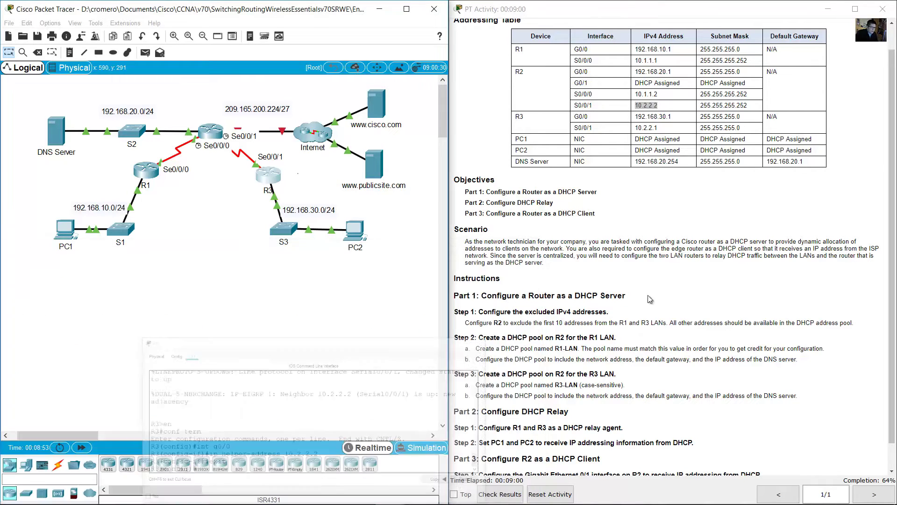
Step: Set PC1's IPv4 configuration to DHCP, as Part 2 Step 2 of the instructions asks
scroll(708, 346, down, 1)
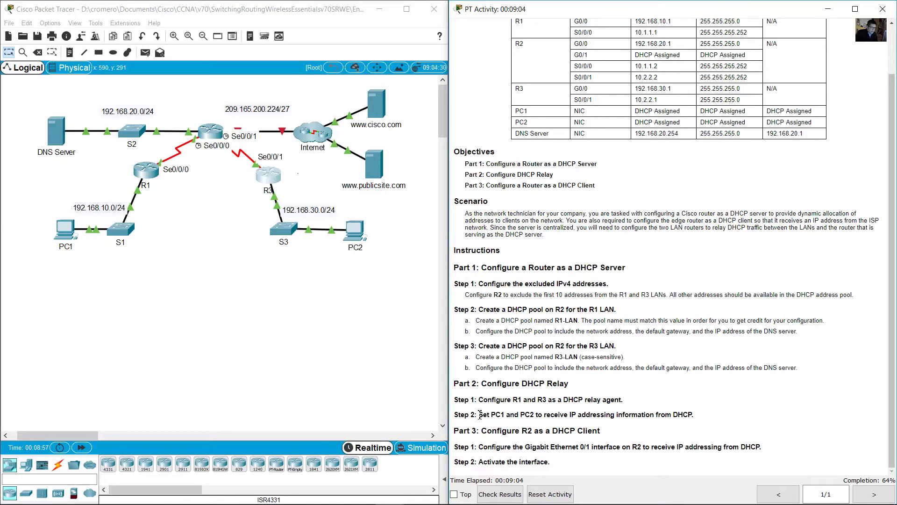
drag(479, 415, 697, 414)
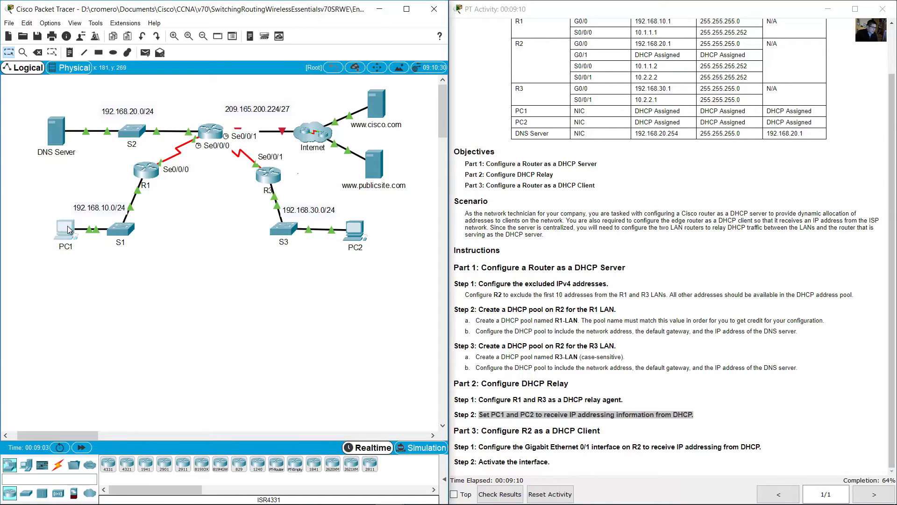
click(65, 229)
click(391, 131)
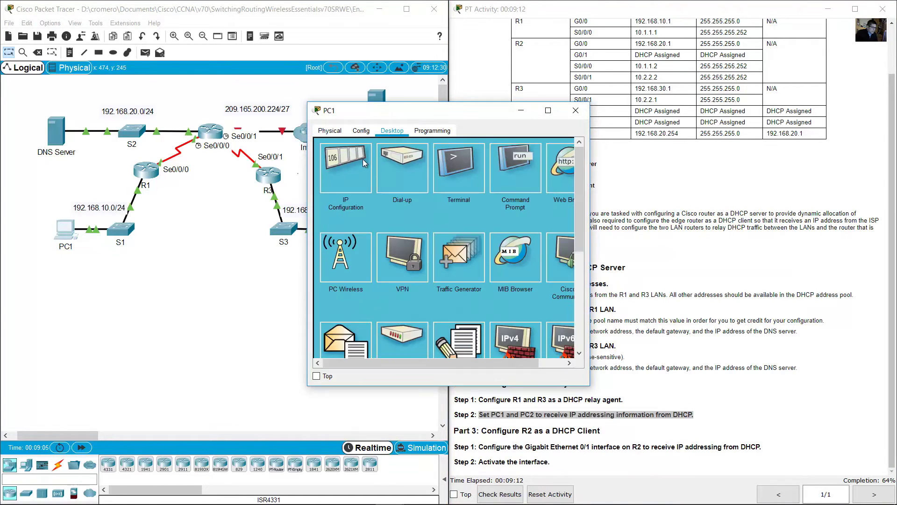
click(363, 159)
click(346, 185)
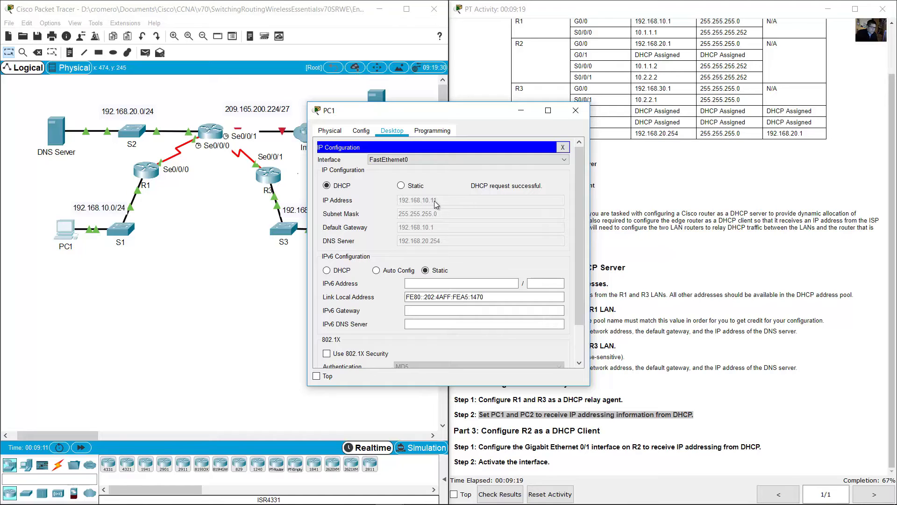
Step: Compare PC1's assigned IP address with the excluded-address range configured on R2 for the R1 LAN
click(217, 136)
drag(481, 112, 640, 88)
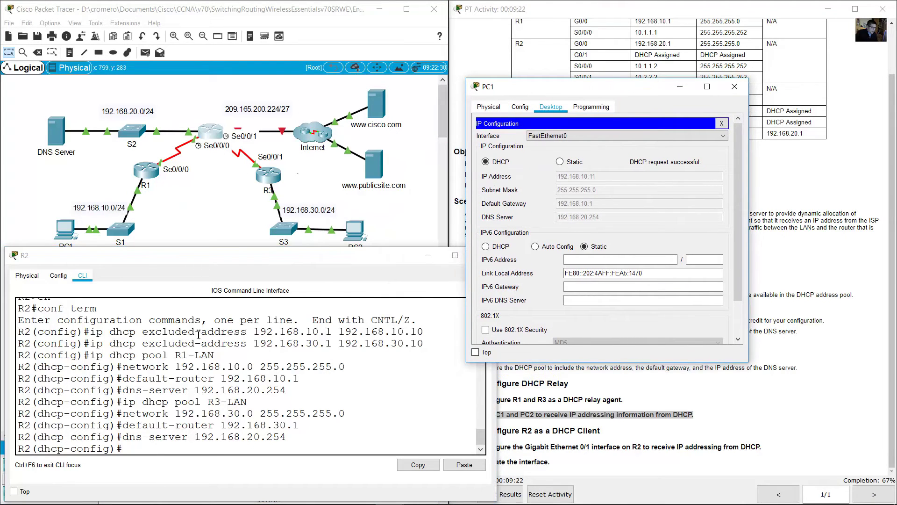
drag(105, 331, 423, 331)
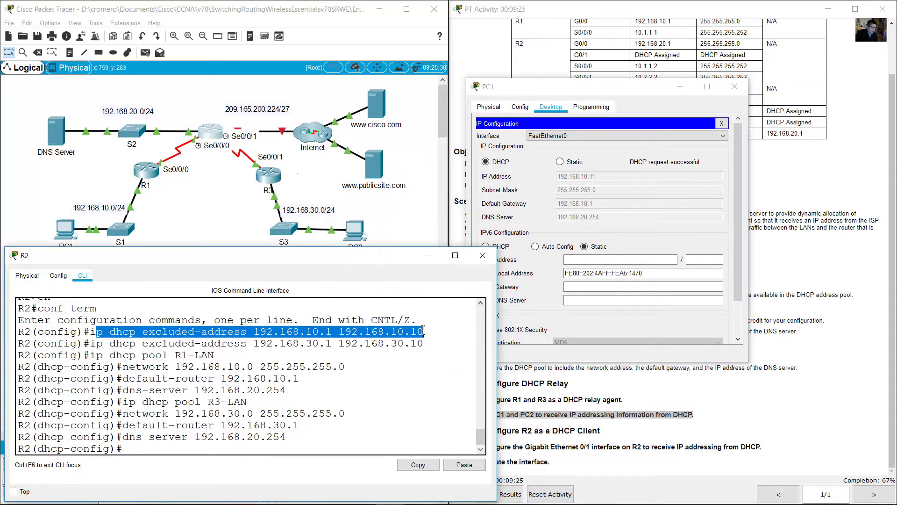
click(602, 164)
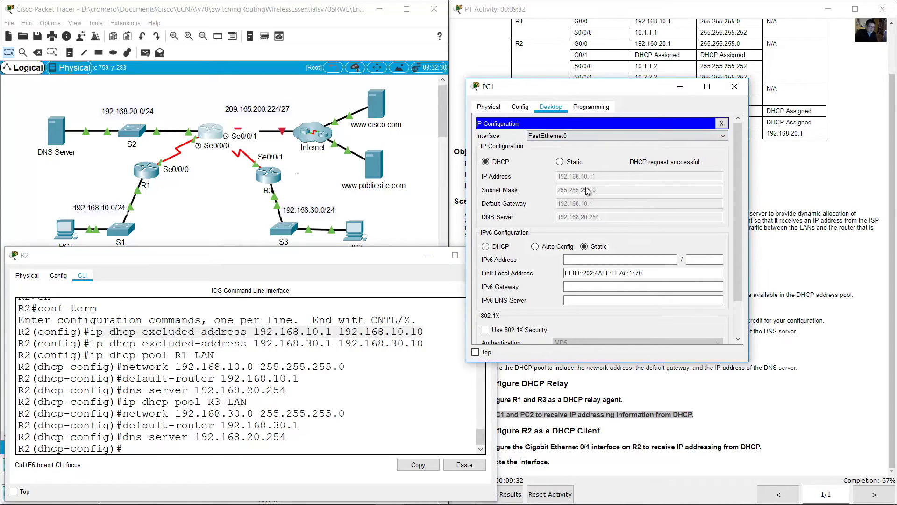
Step: Compare PC1's subnet mask, default gateway and DNS server with R2's R1-LAN pool settings, and put both windows away
drag(260, 366, 345, 366)
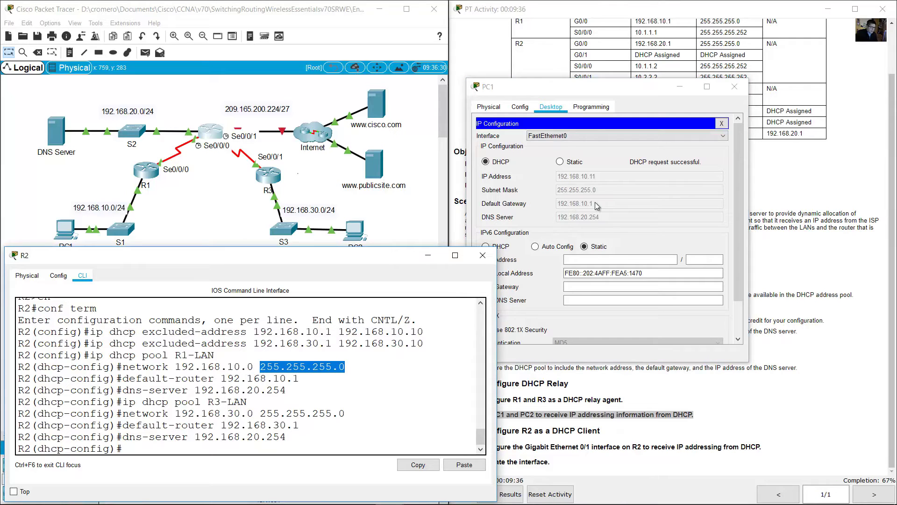
drag(149, 378, 306, 378)
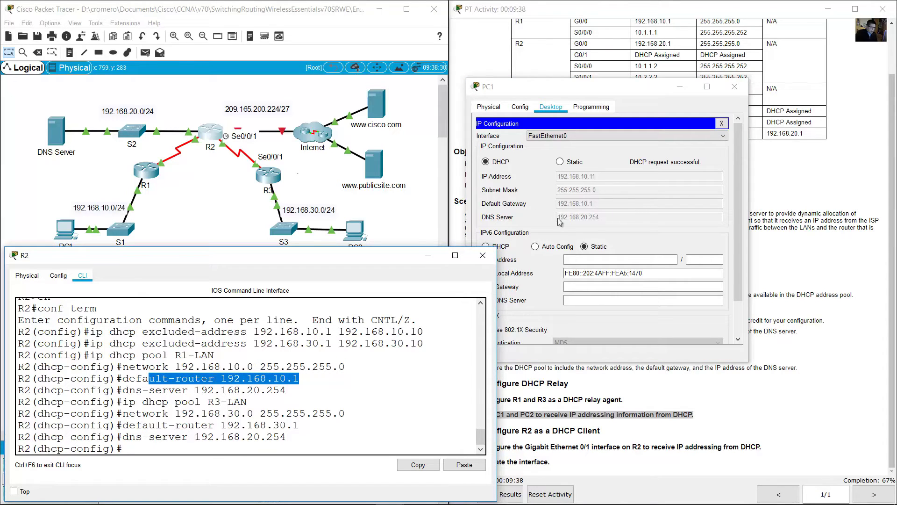
drag(196, 389, 299, 389)
click(430, 257)
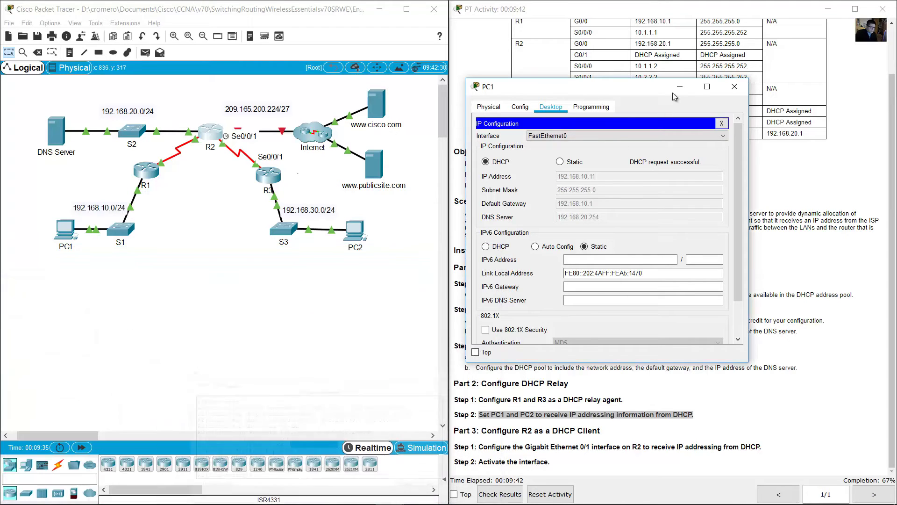
click(679, 87)
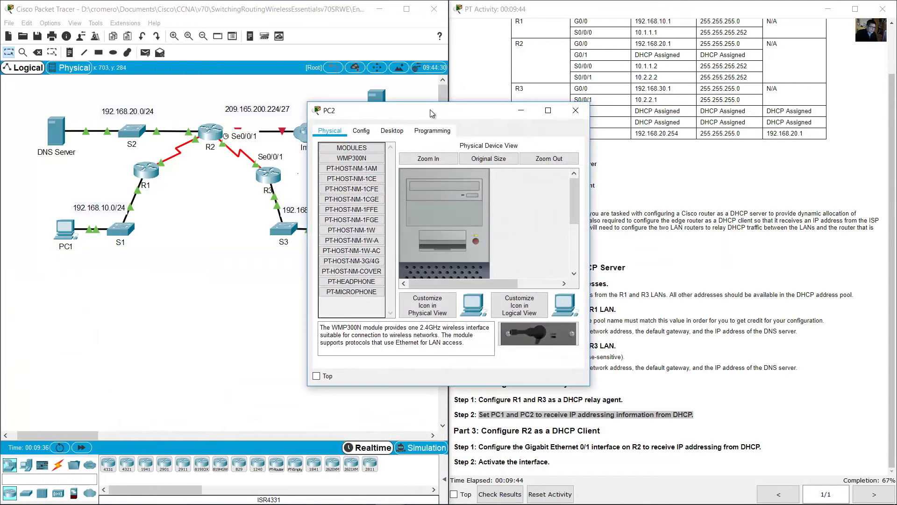
Step: Set PC2's IPv4 configuration to DHCP and close its window
drag(430, 117, 528, 74)
click(523, 94)
click(470, 139)
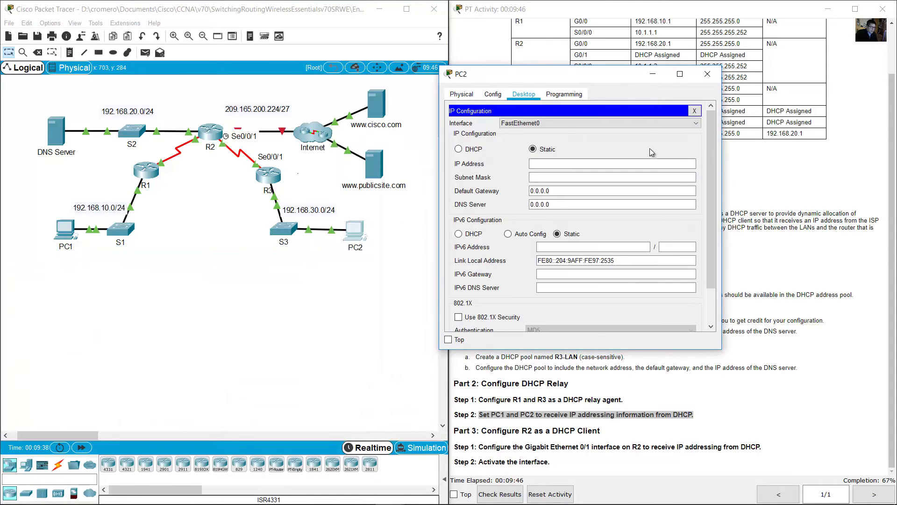
drag(721, 149, 779, 150)
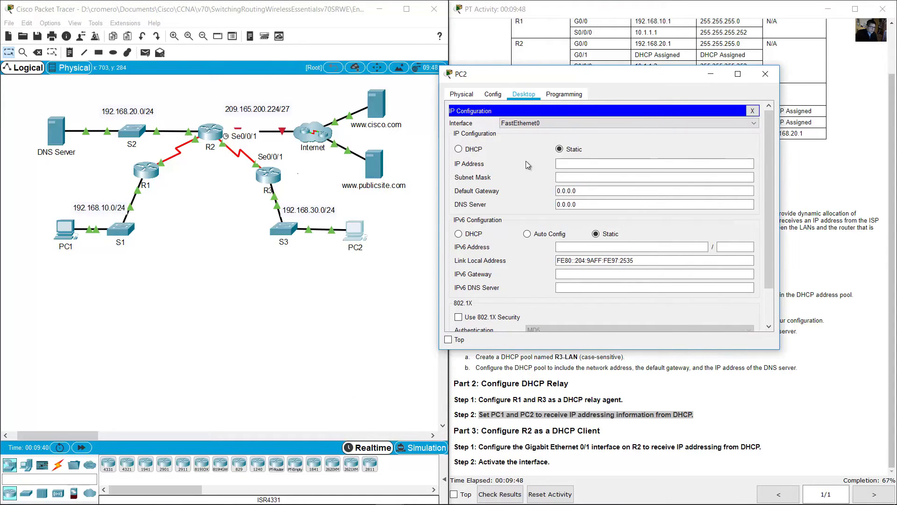
click(466, 150)
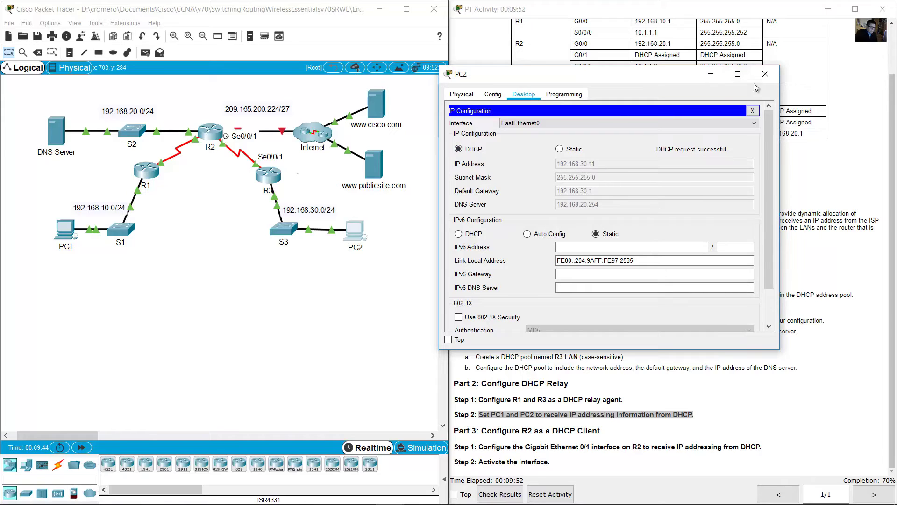
click(765, 74)
Step: Read Part 3 Step 1 on configuring R2's Gigabit Ethernet 0/1 as a DHCP client, and locate the link to the Internet cloud
click(653, 323)
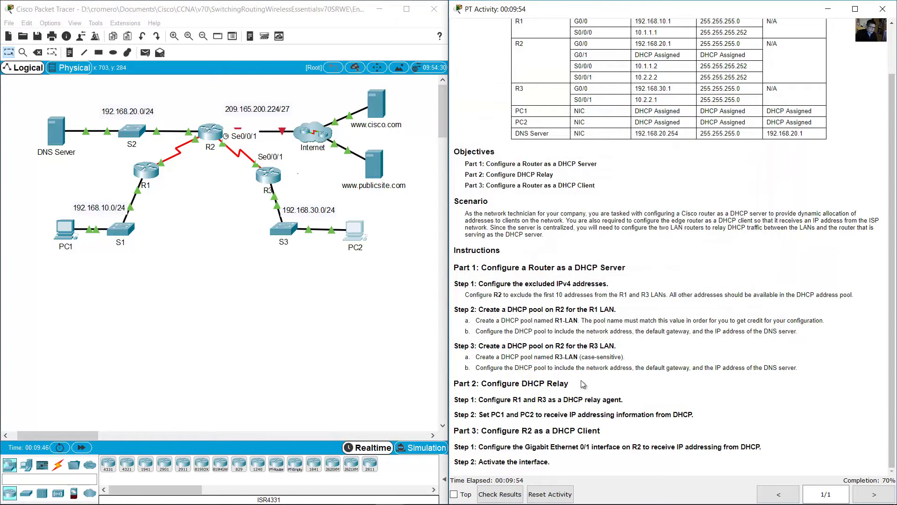
drag(479, 431, 604, 436)
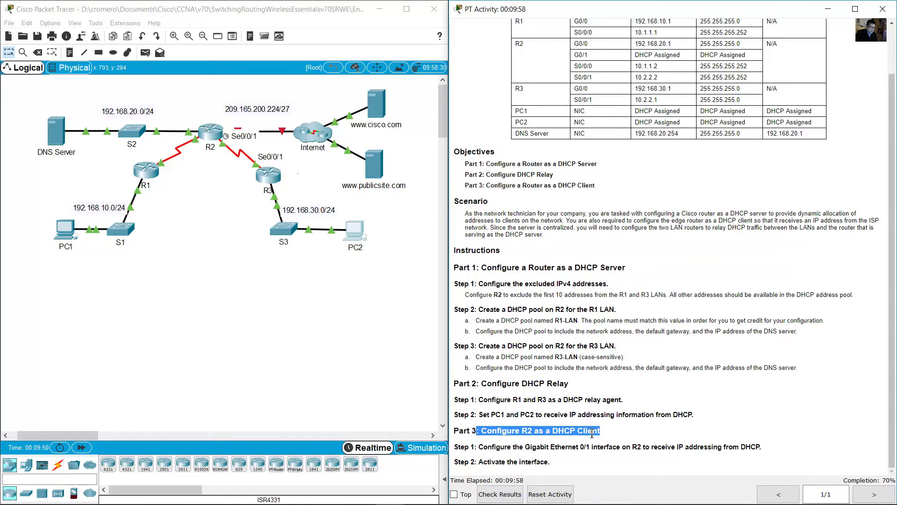
click(578, 441)
drag(483, 446, 768, 447)
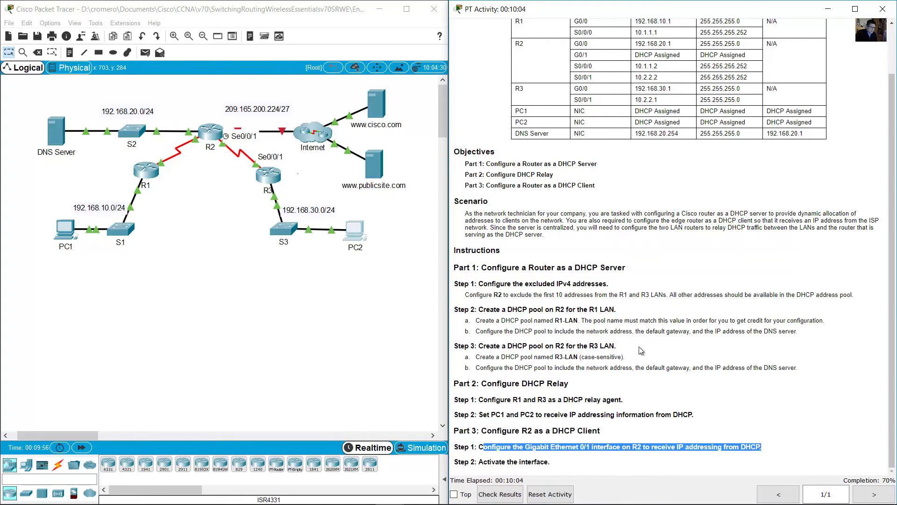
click(317, 80)
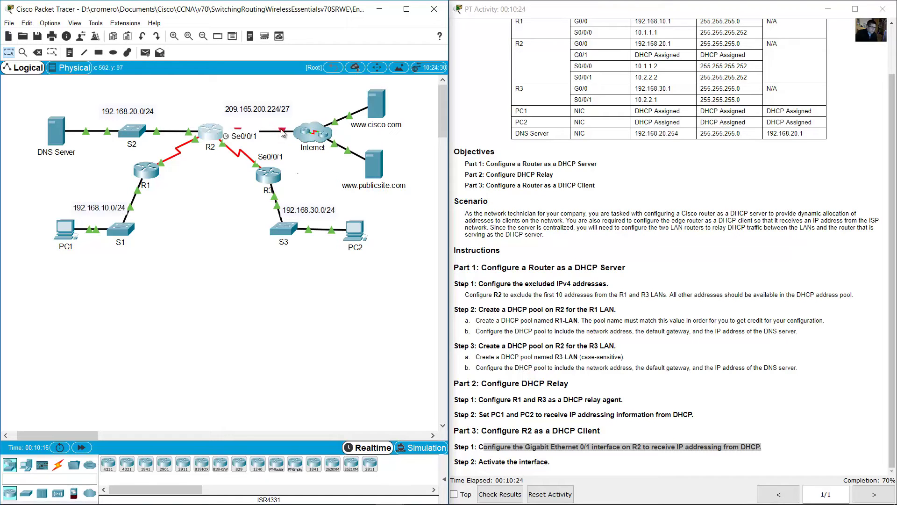
Step: In R2's command line, exit the DHCP pool configuration and enter interface configuration mode for G0/1
click(211, 138)
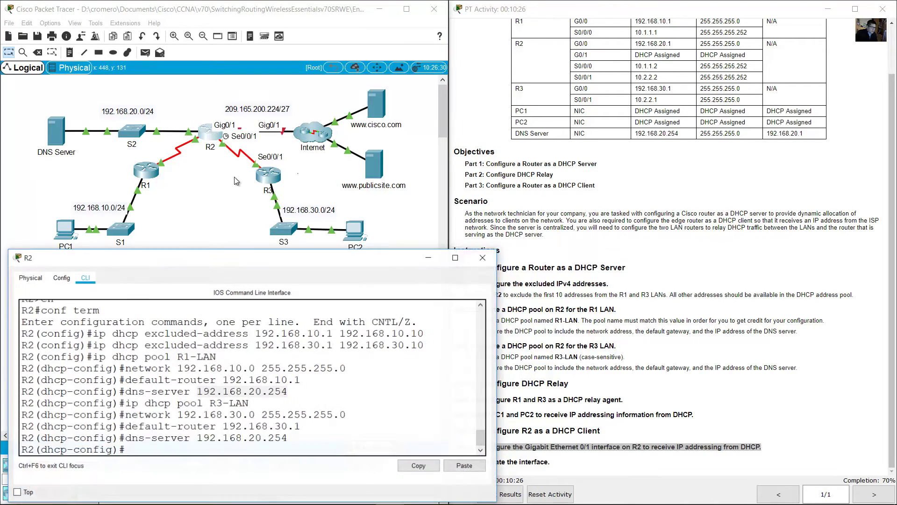
text(e)
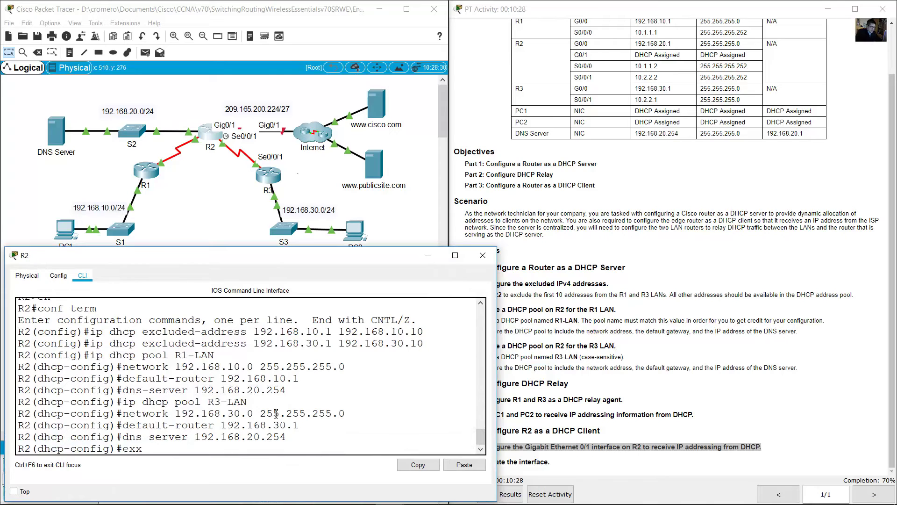
text(xit)
key(Return)
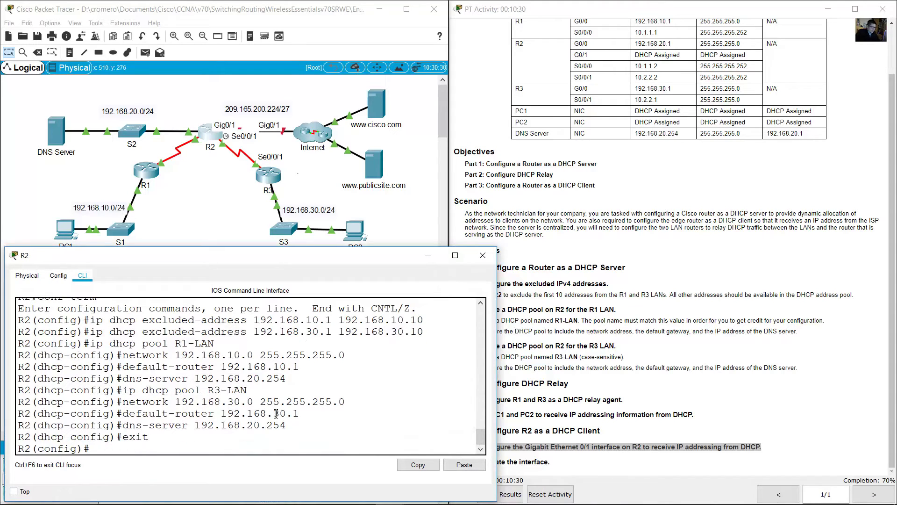
drag(90, 449, 19, 436)
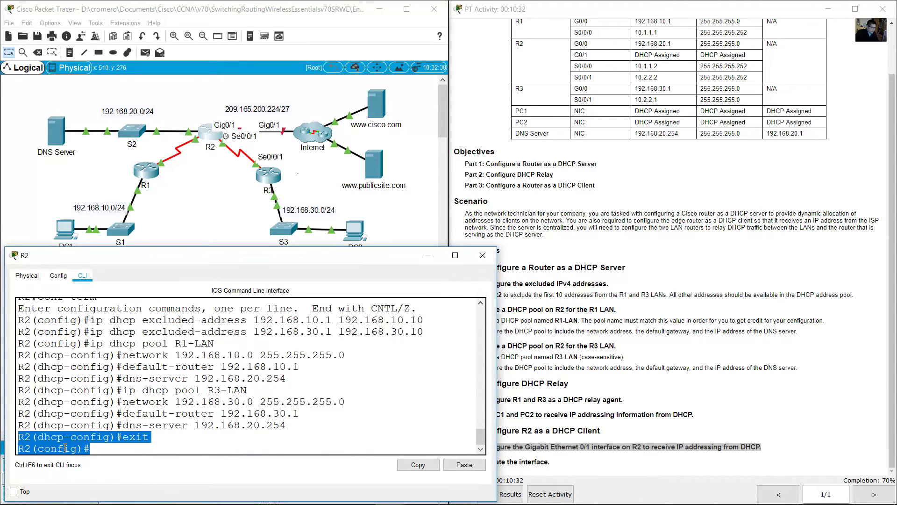
click(112, 449)
text(int g0/)
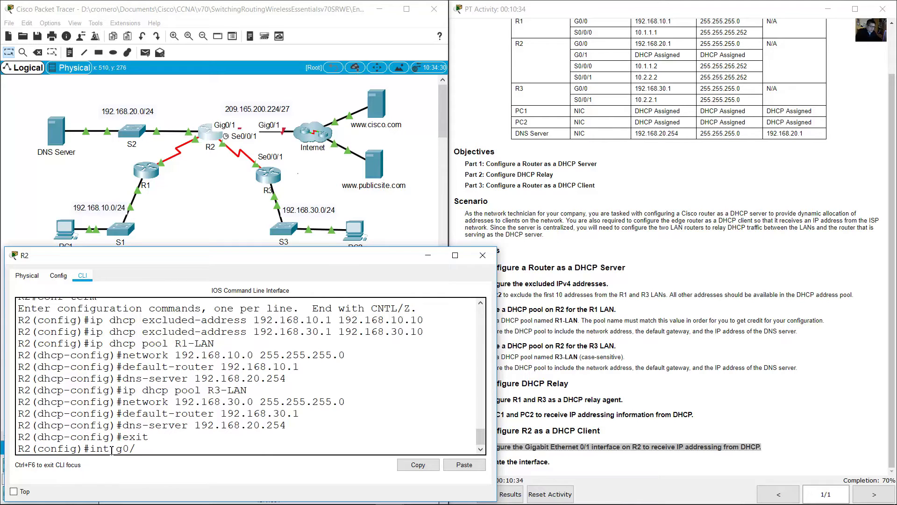
text(1)
key(Return)
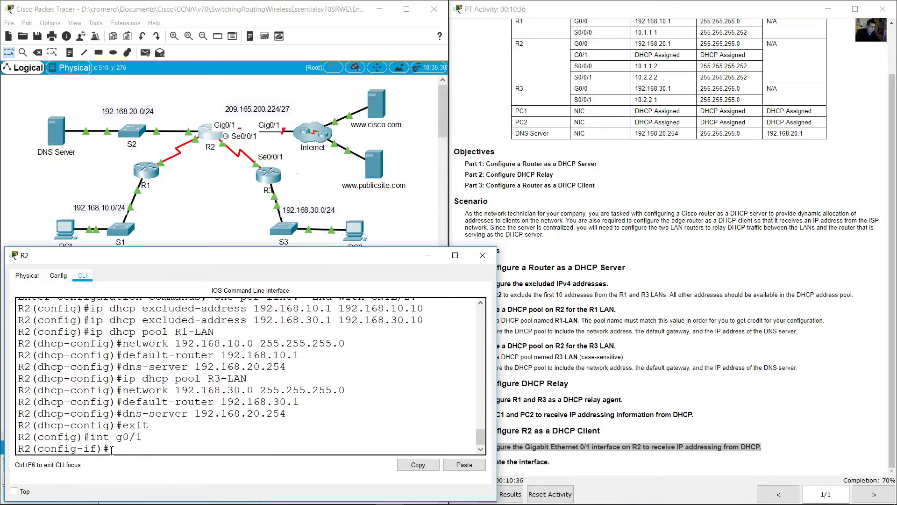
Step: Make R2's G0/1 a DHCP client with ip address dhcp and activate it with no shutdown
text(ip d)
text(ddress dhc)
text(p)
key(Return)
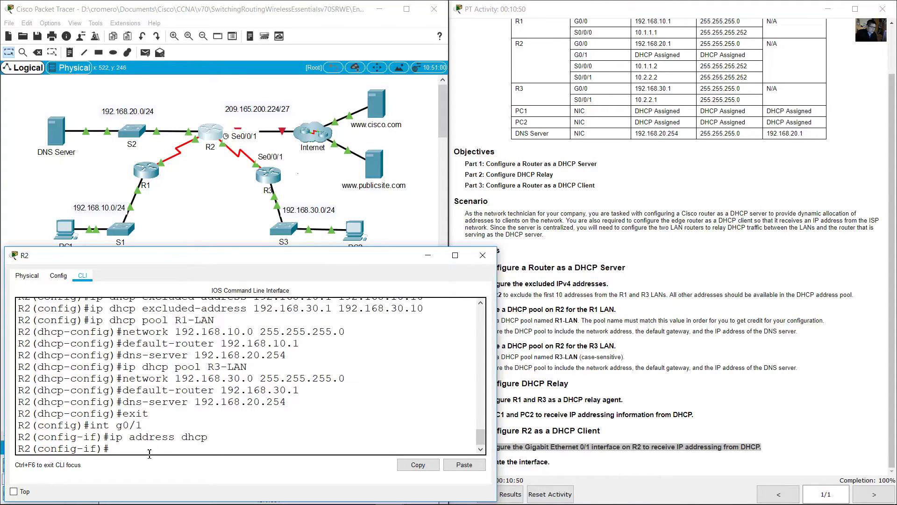
click(297, 176)
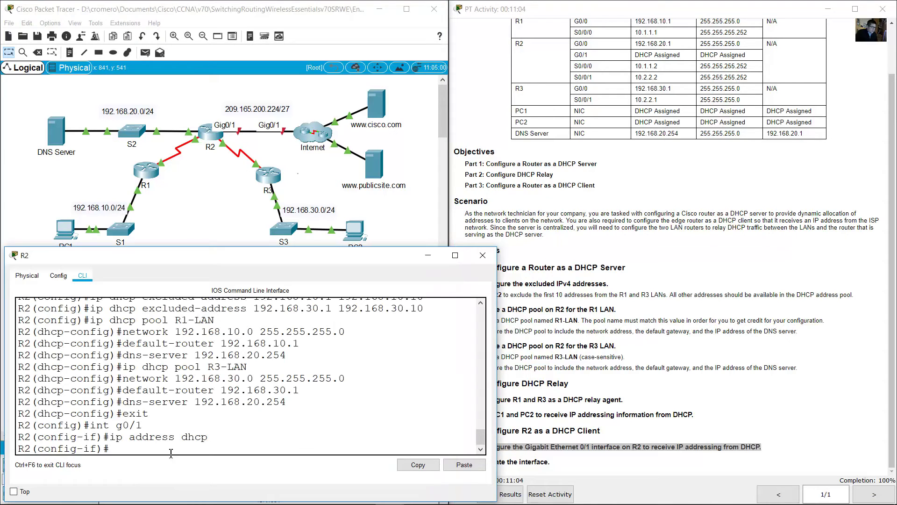
text(no shutdown)
key(Return)
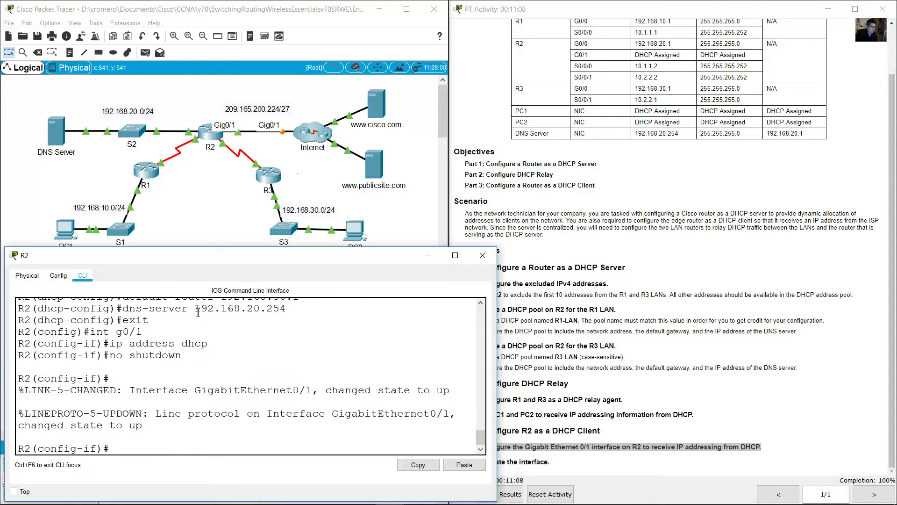
Step: Check the G0/1 commands entered on R2 against Part 3 Step 2 of the instructions, and examine the link to the Internet cloud
click(271, 149)
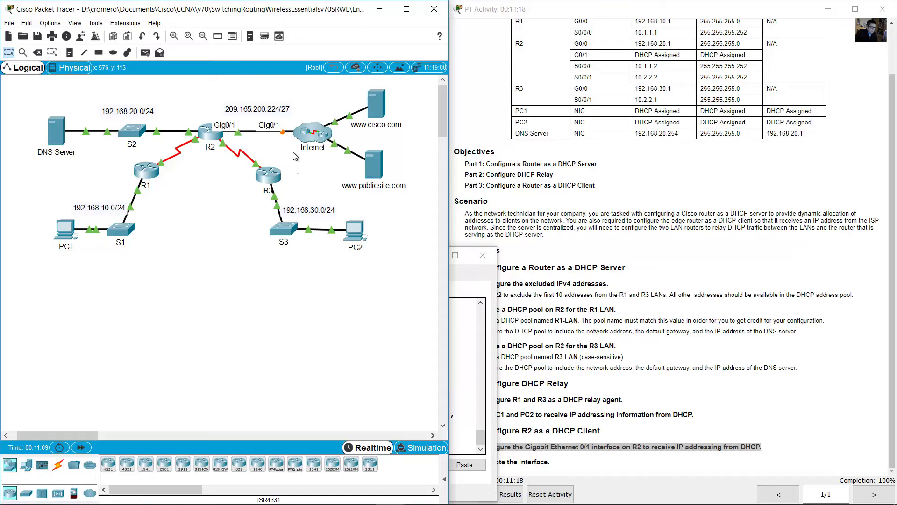
click(616, 331)
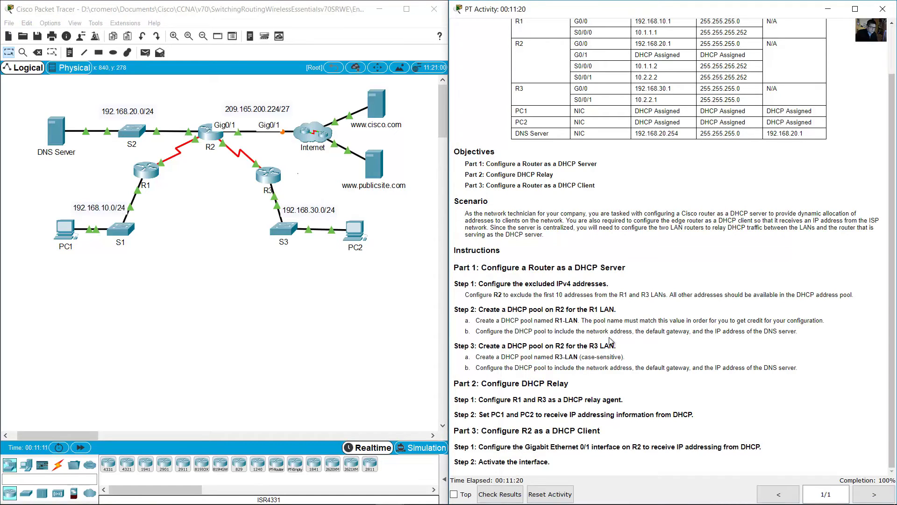
drag(479, 462, 559, 464)
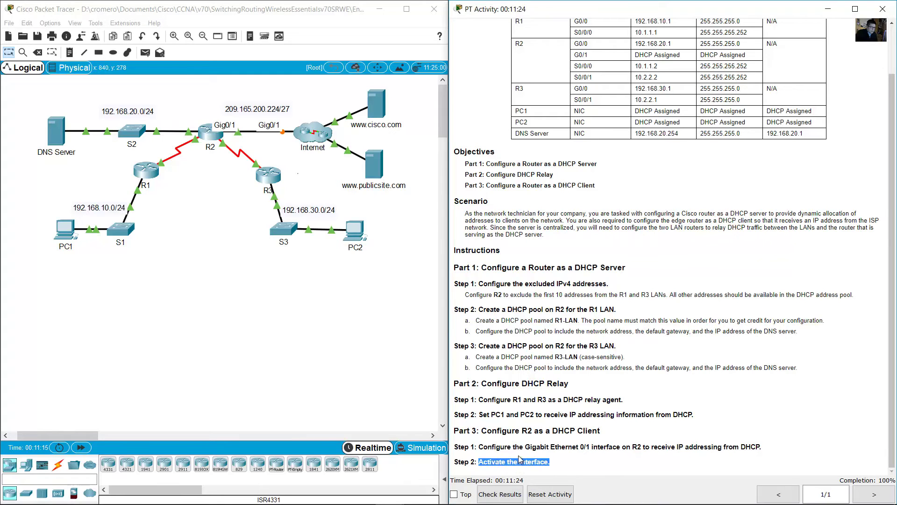
click(206, 157)
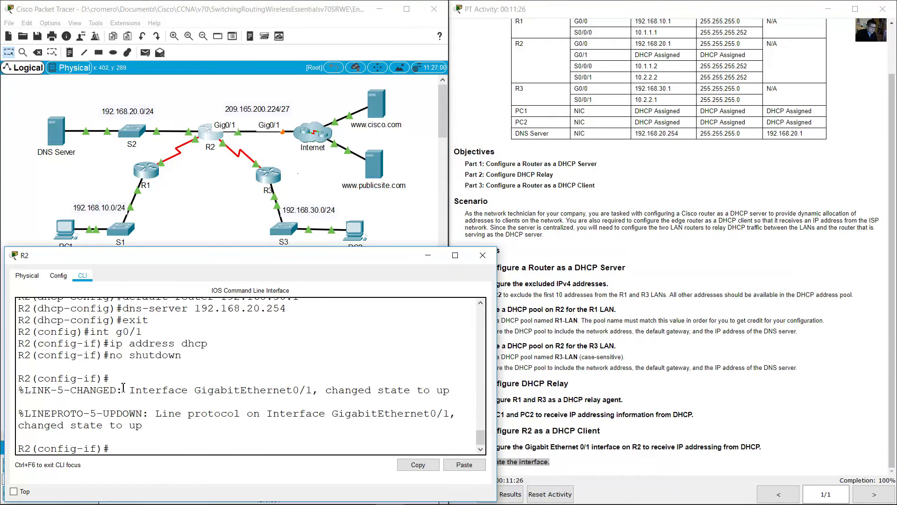
drag(90, 332, 208, 344)
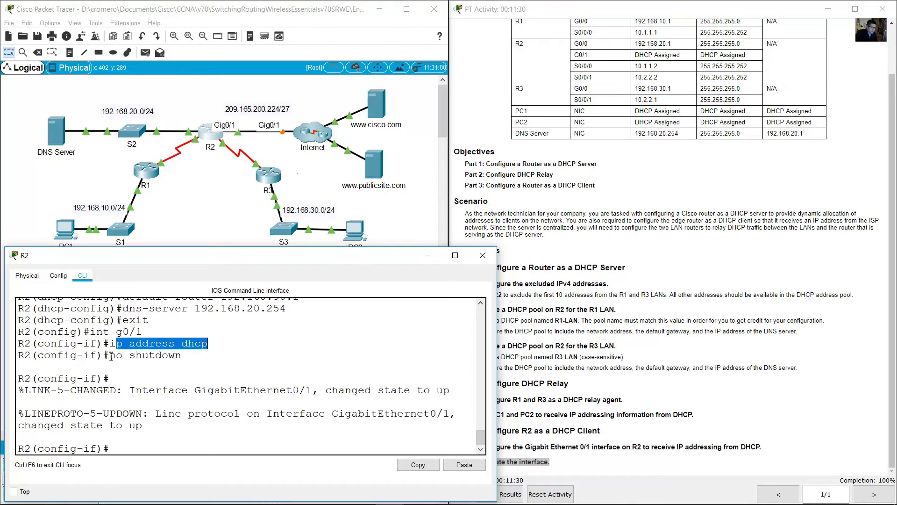
drag(110, 356, 202, 363)
click(210, 380)
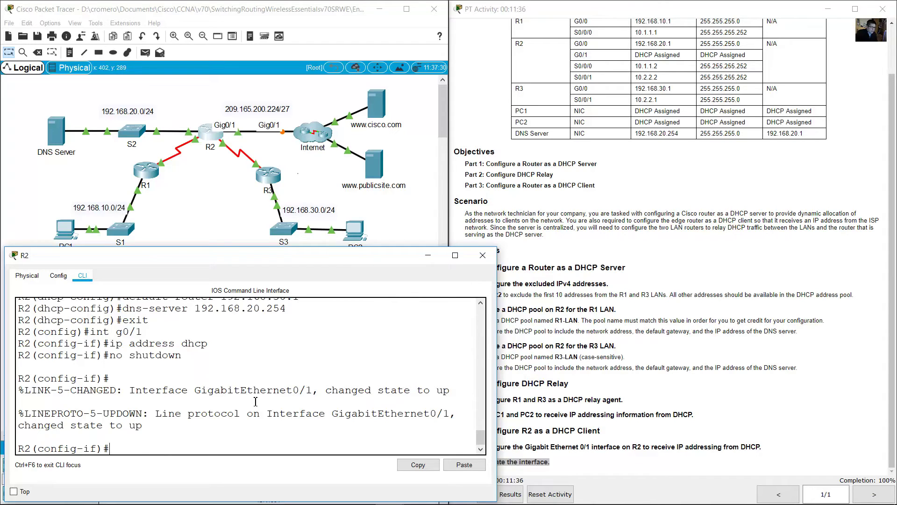
click(284, 148)
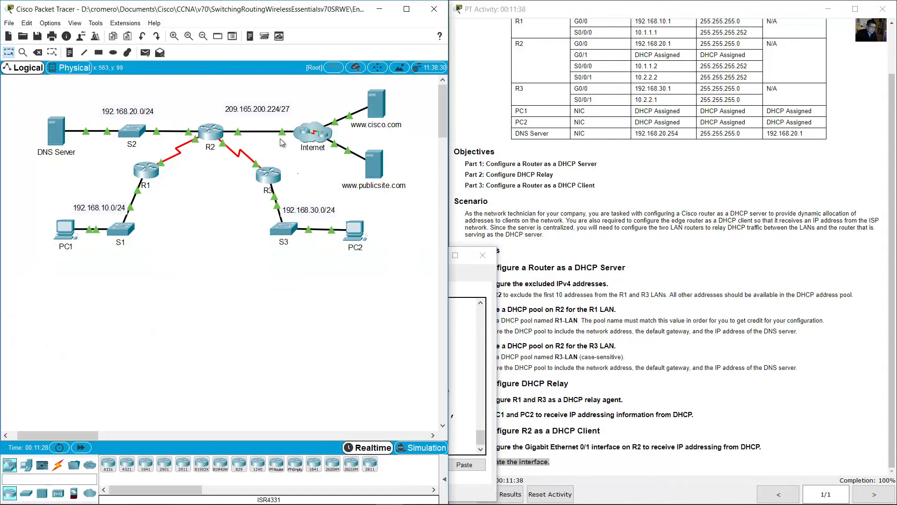
Step: Reopen R2's command line and examine the DHCP address assignment message for GigabitEthernet0/1
click(218, 140)
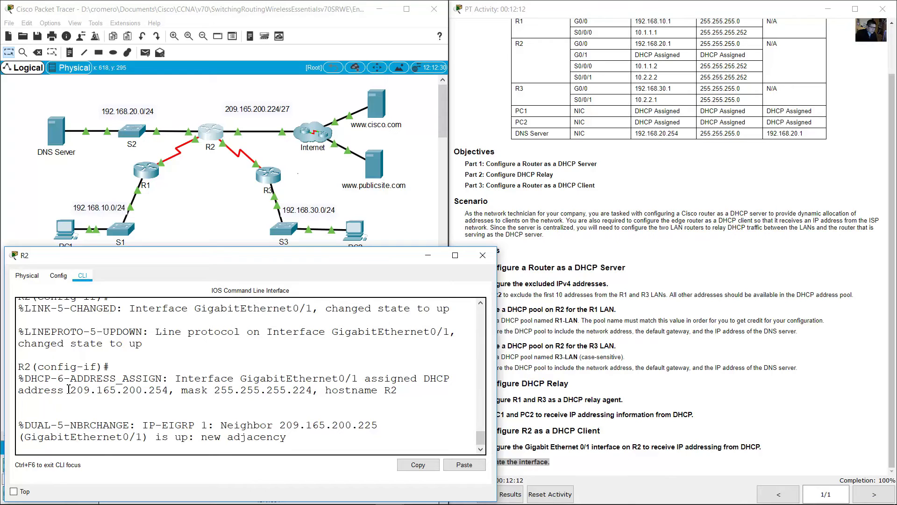
drag(28, 380, 409, 390)
click(194, 380)
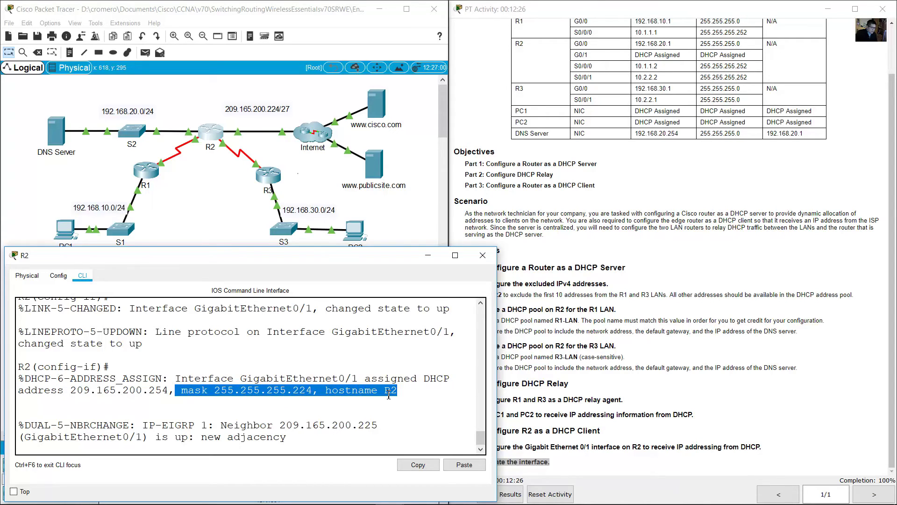
Step: Leave configuration mode on R2 and display the interface summary with show ip interface brief
click(343, 424)
key(Return)
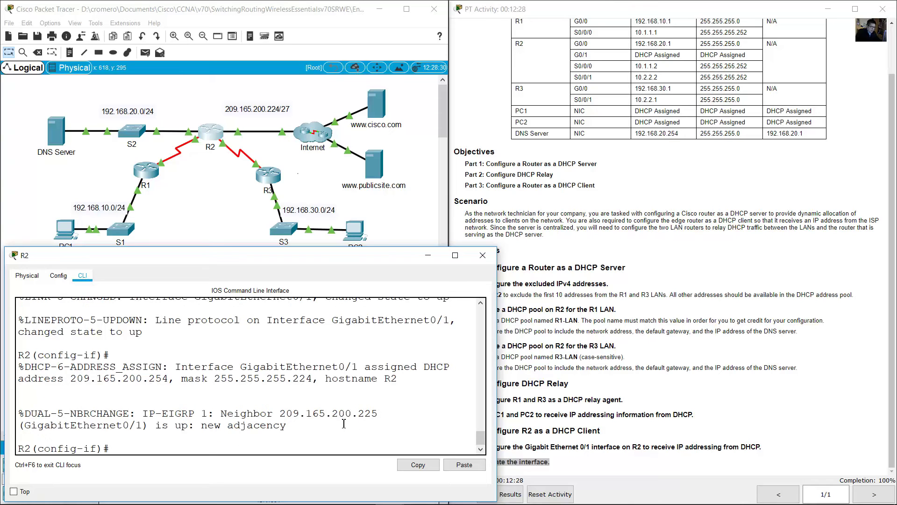
text(end)
key(Return)
text(show ip i)
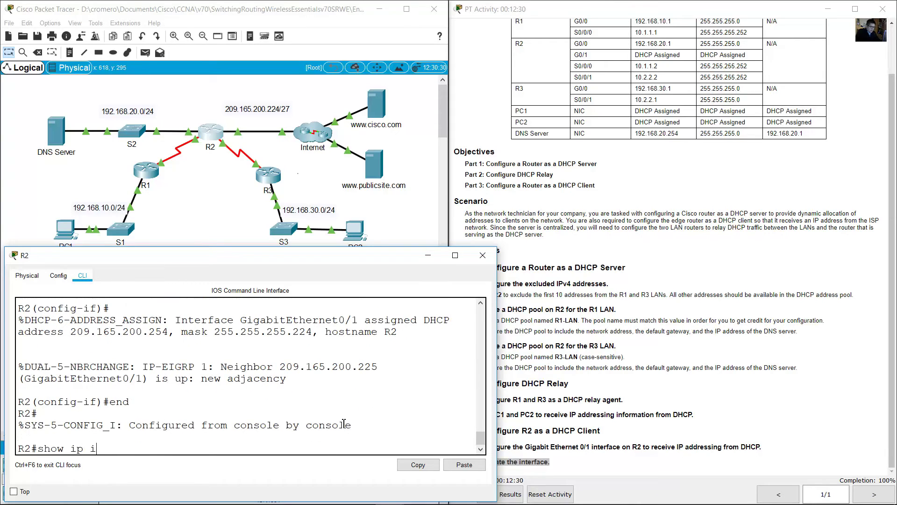
text(nterface brief)
key(Return)
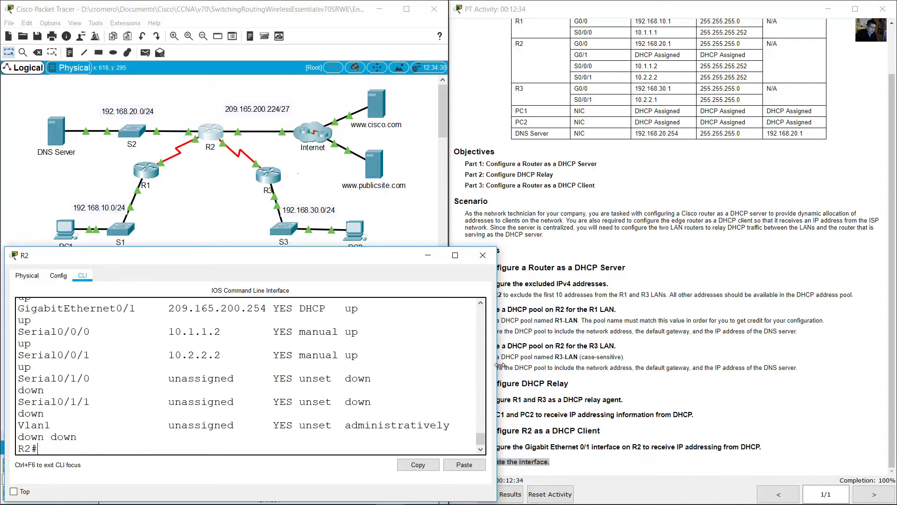
Step: Widen R2's window, examine GigabitEthernet0/1's address, method and status in the interface summary, and minimize the window
drag(496, 365, 584, 371)
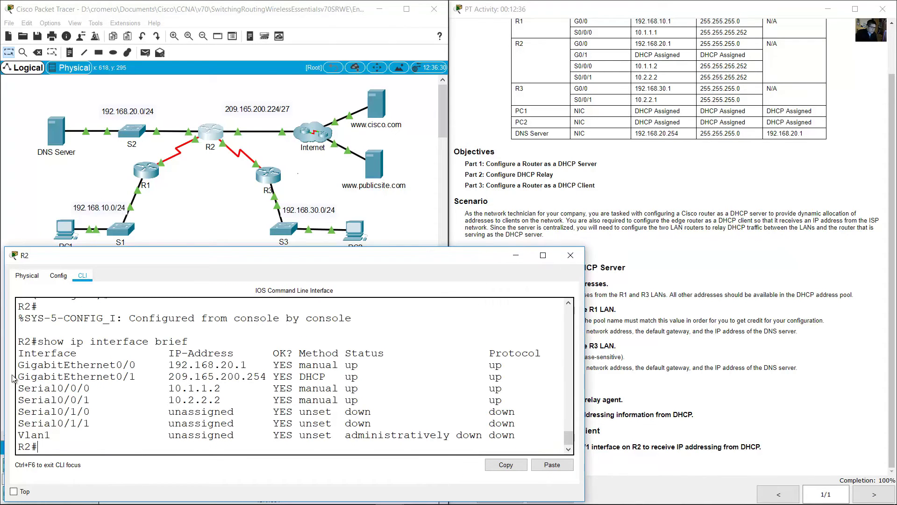
drag(18, 376, 154, 375)
drag(195, 371, 384, 376)
drag(489, 376, 528, 378)
click(513, 255)
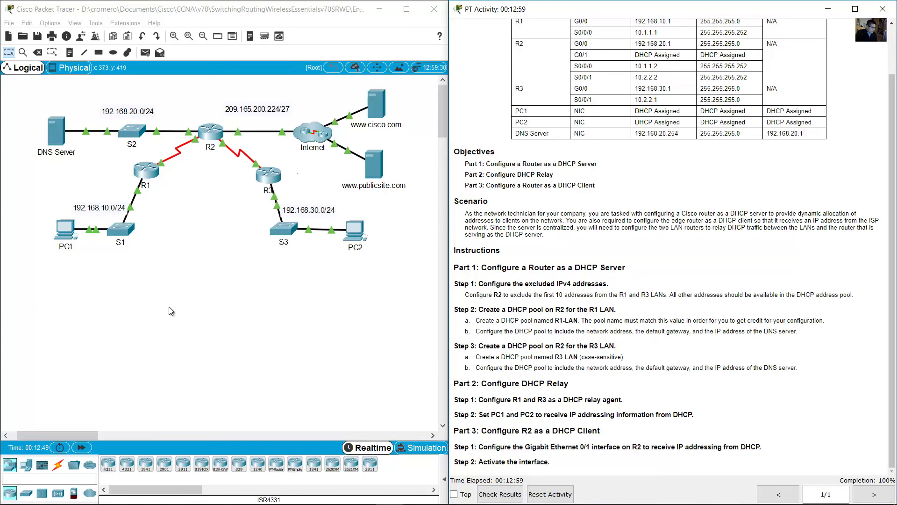
Step: Open PC1's command prompt in place of its IP configuration, with the device window moved clear of the topology and widened
click(65, 229)
drag(558, 92, 105, 257)
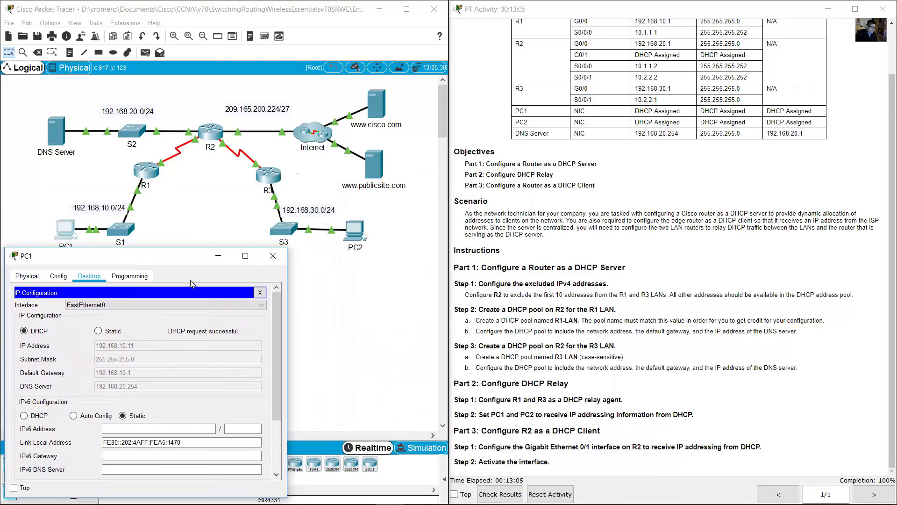
click(260, 292)
click(201, 310)
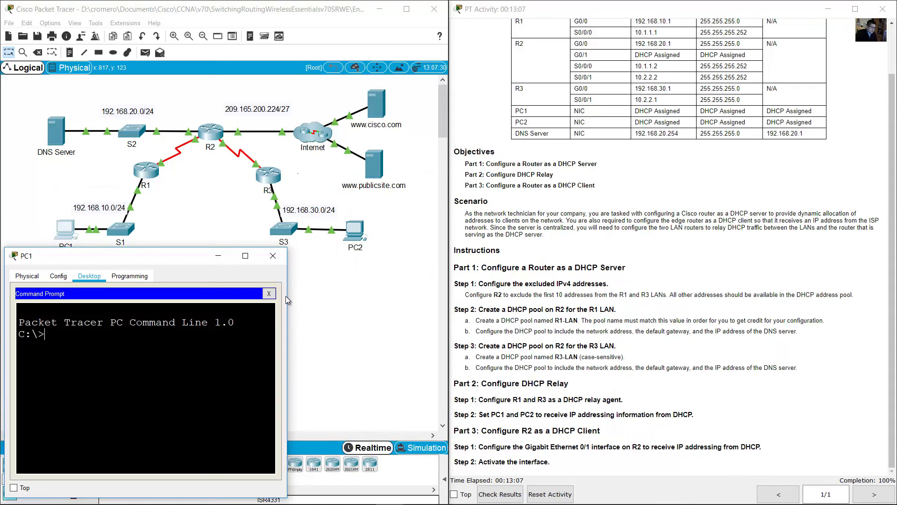
drag(285, 296, 503, 296)
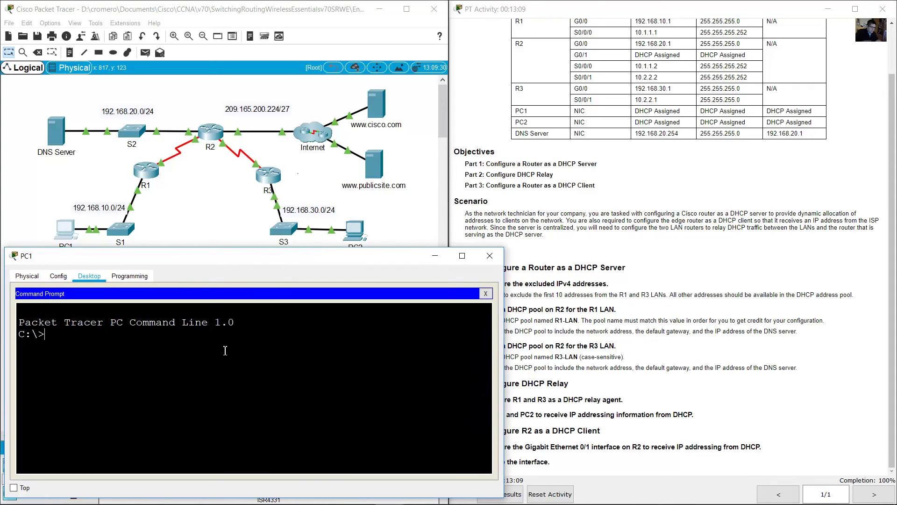
Step: Begin a ping command on PC1, look up PC2's IPv4 address in its IP configuration, and close PC2's window
text(ping)
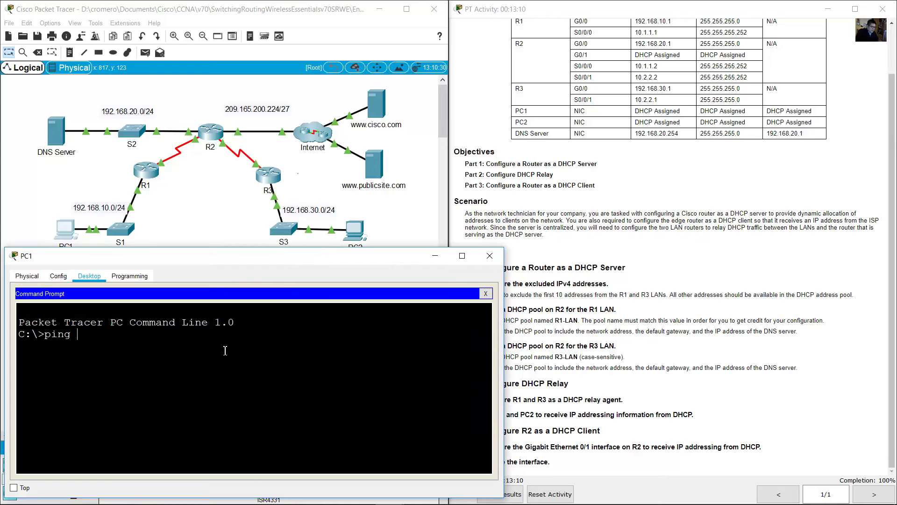
click(397, 225)
click(361, 233)
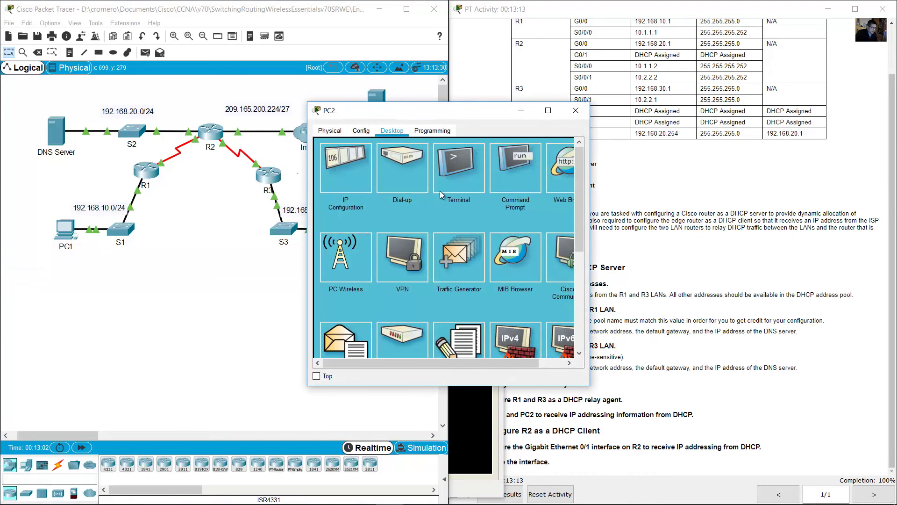
click(556, 168)
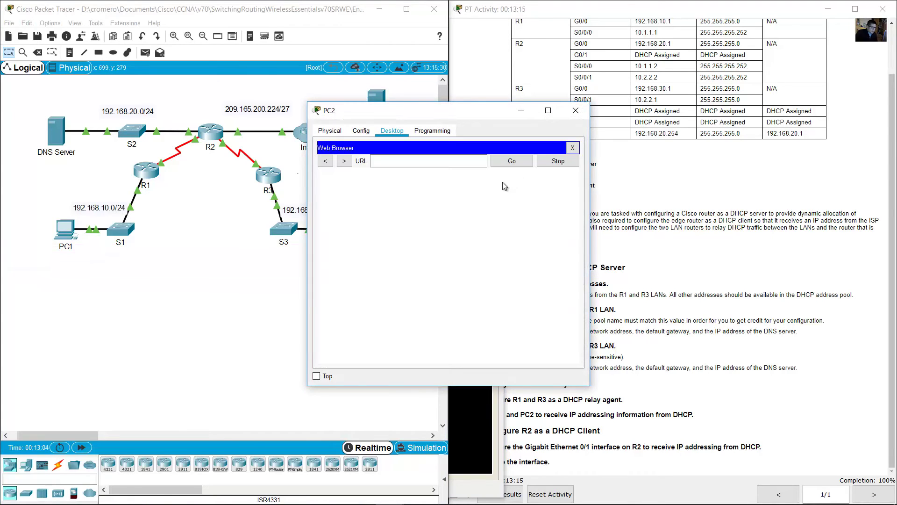
click(579, 143)
click(336, 169)
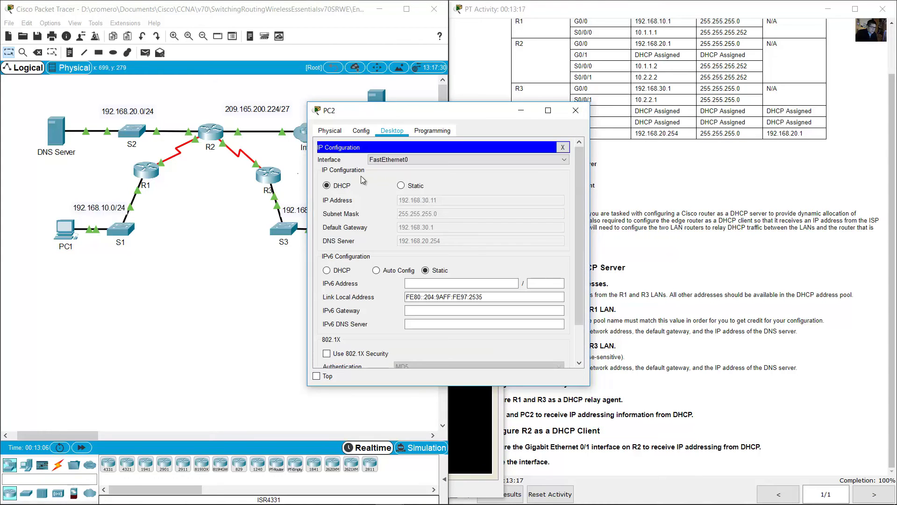
click(576, 111)
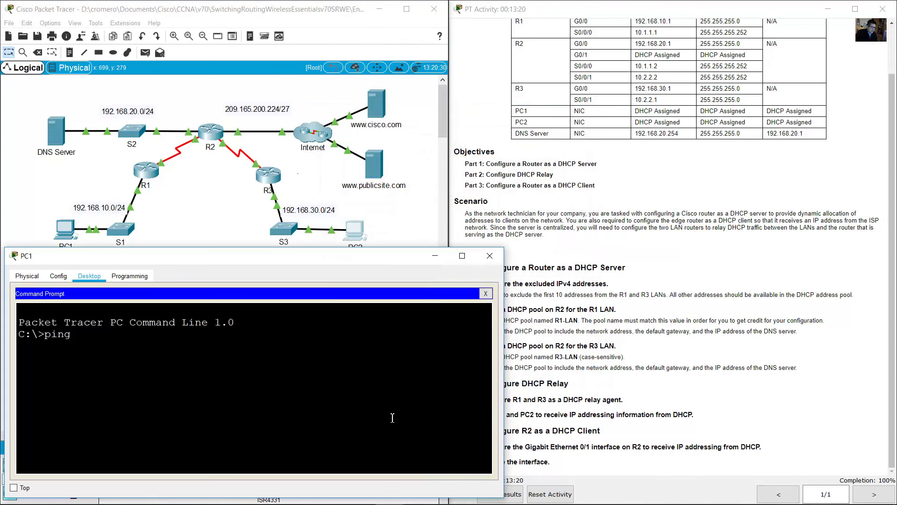
Step: Complete PC1's ping to PC2 at 192.168.30.11 and examine the path between their LANs in the topology
text(192.1)
text(68.30.11)
key(Return)
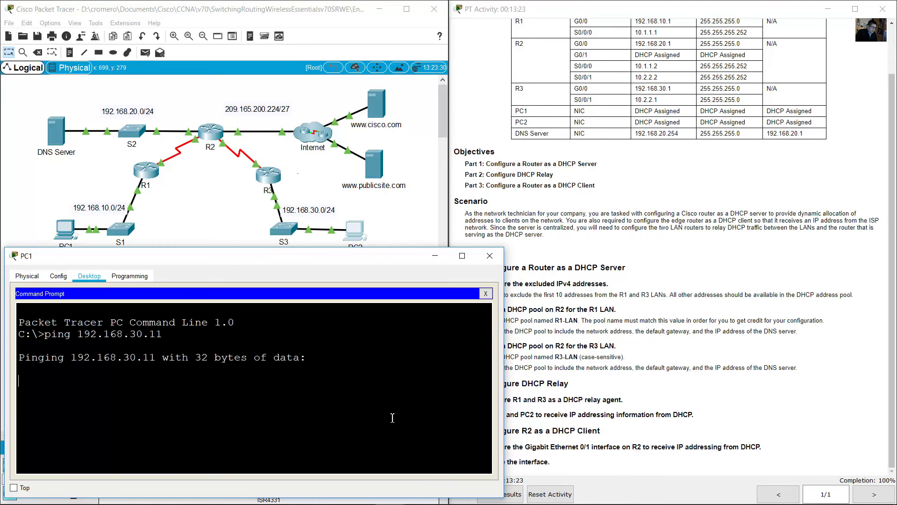
click(27, 195)
drag(34, 204, 91, 274)
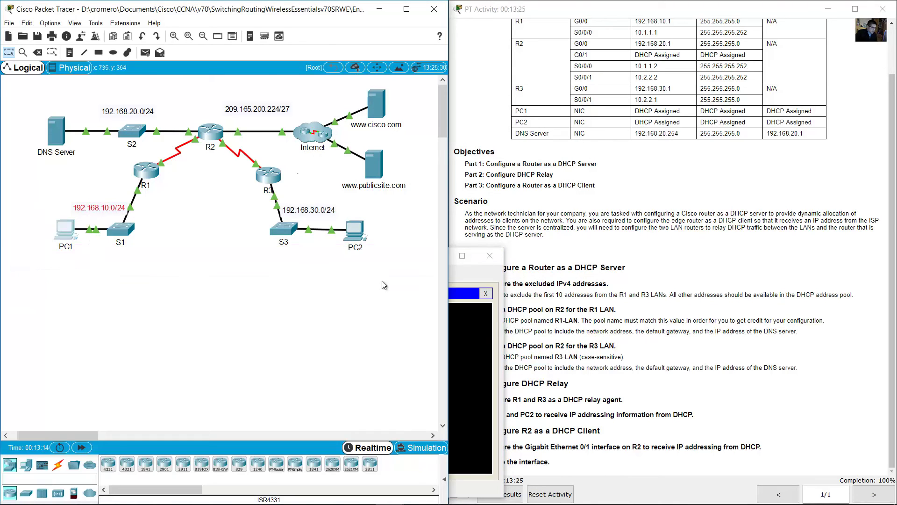
click(470, 365)
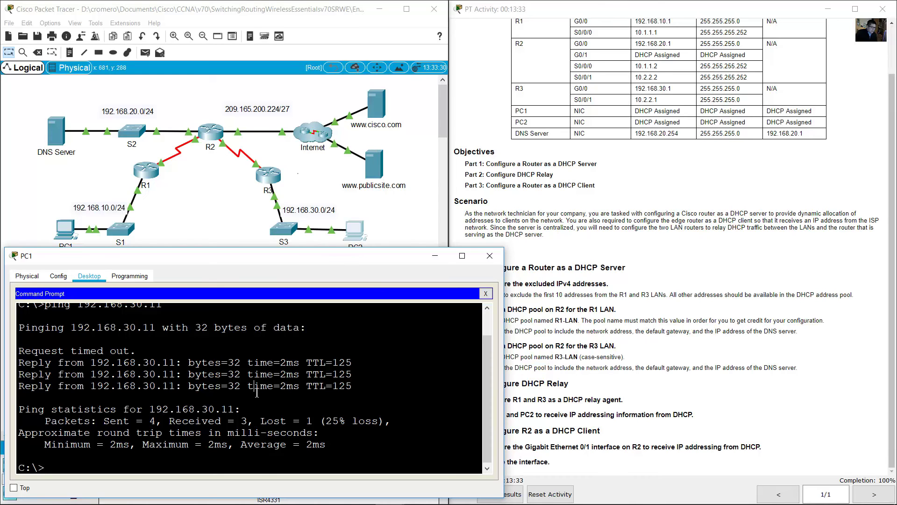
text(ping www.cisco.com)
key(Return)
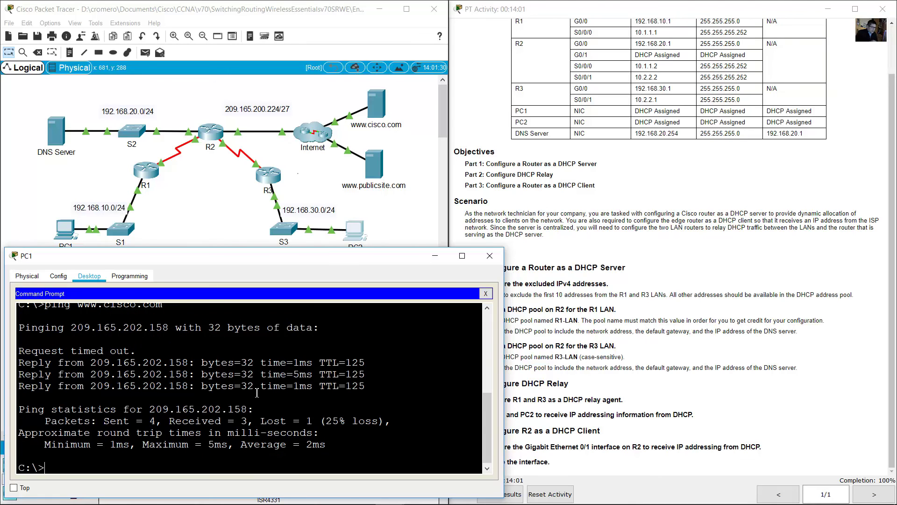
key(Up)
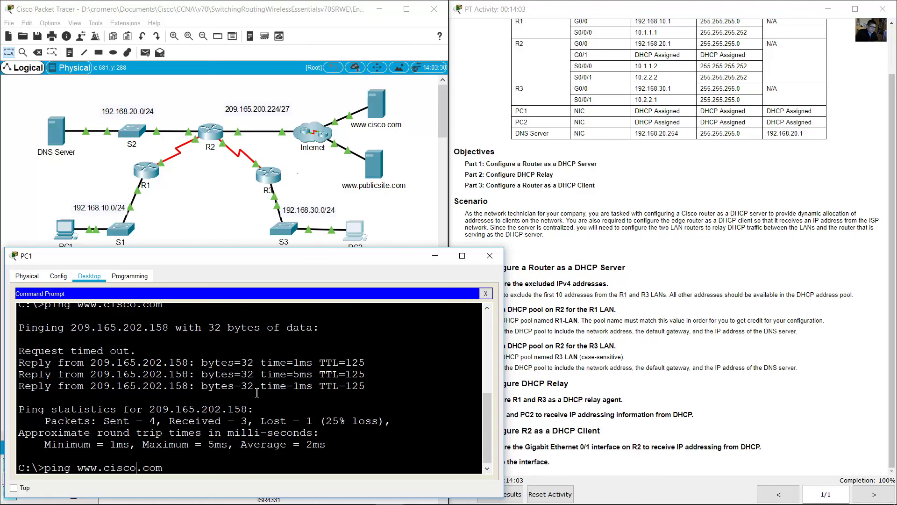
key(BackSpace)
key(BackSpace)
key(BackSpace)
key(BackSpace)
key(BackSpace)
text(publicsite)
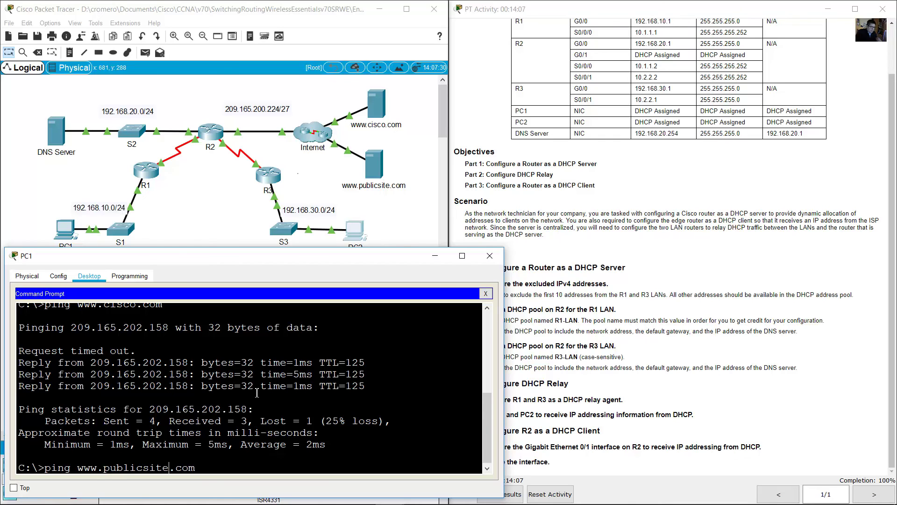
key(Return)
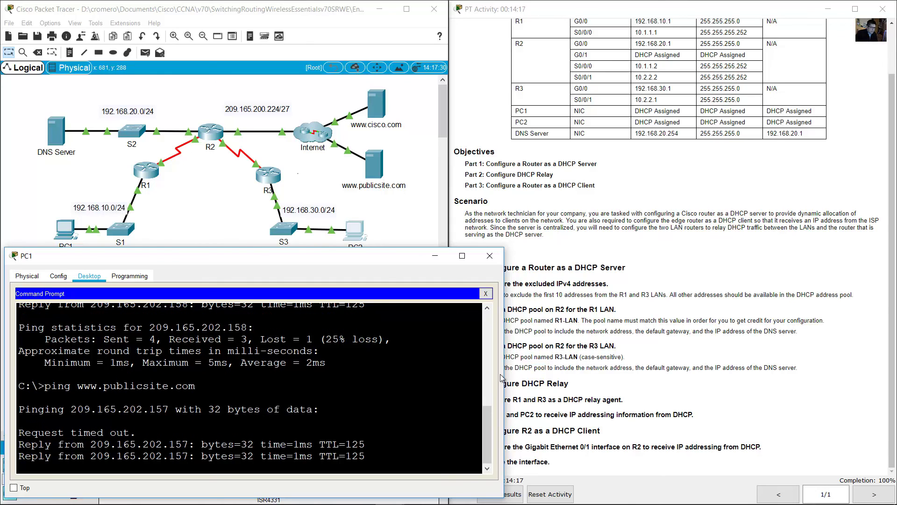
click(685, 356)
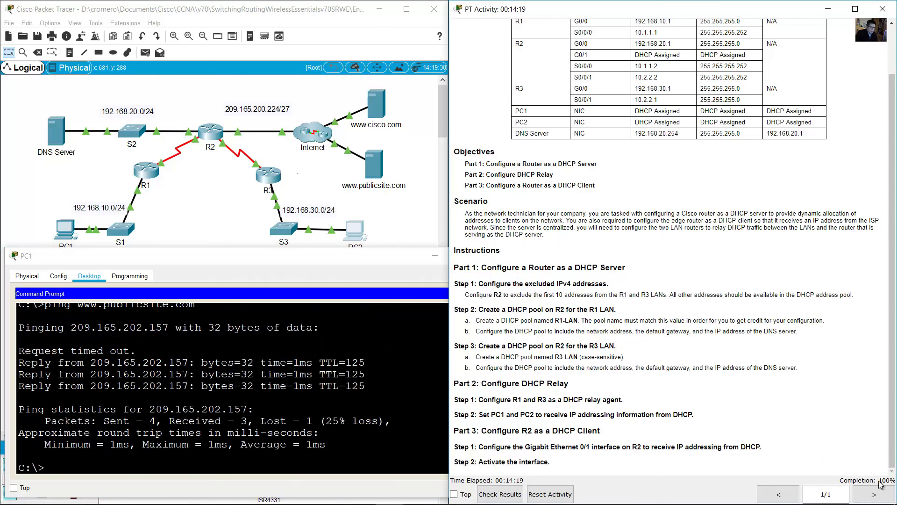